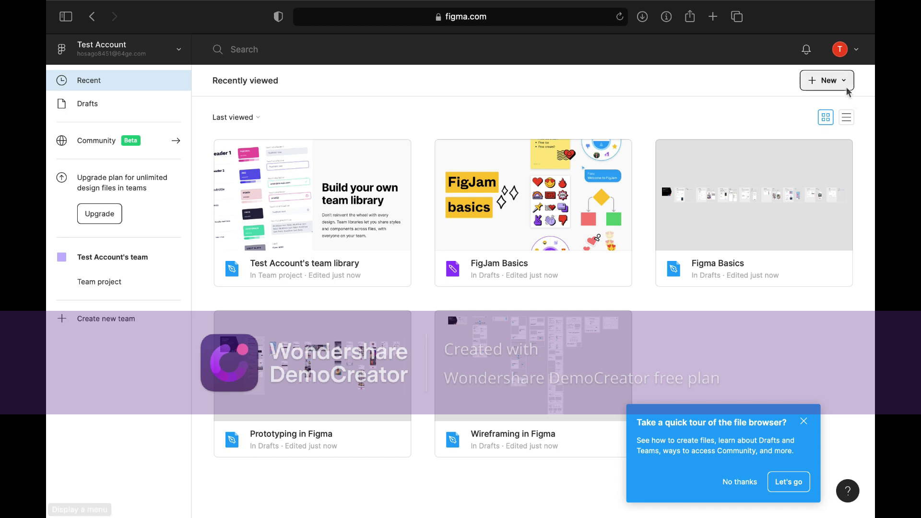
Create a new design file and decline the quick tour.
left_click(838, 85)
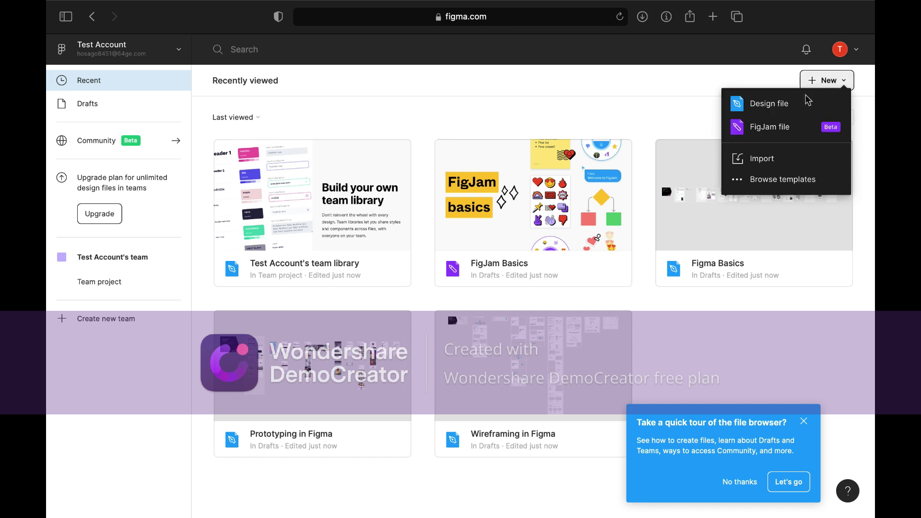
left_click(768, 105)
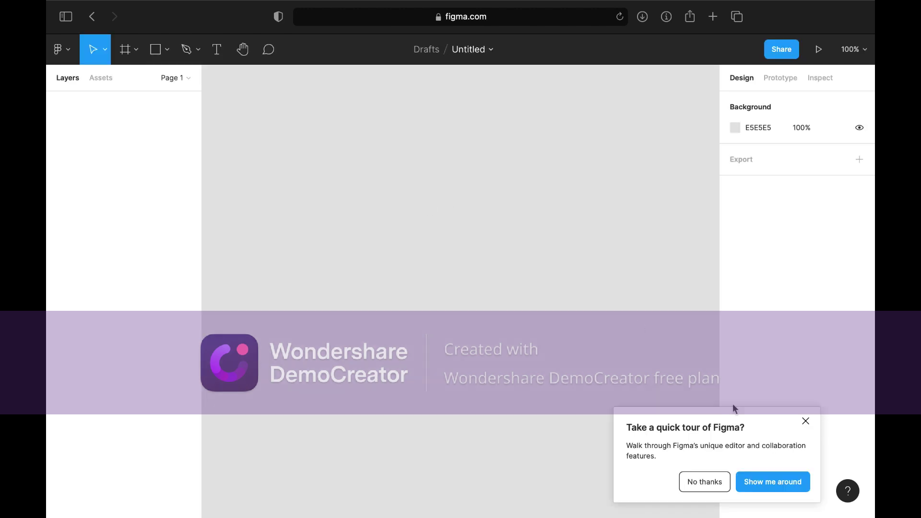
left_click(698, 485)
Paste the copied Window frame of the Tkinter Designer interface onto the empty canvas.
key("super+v")
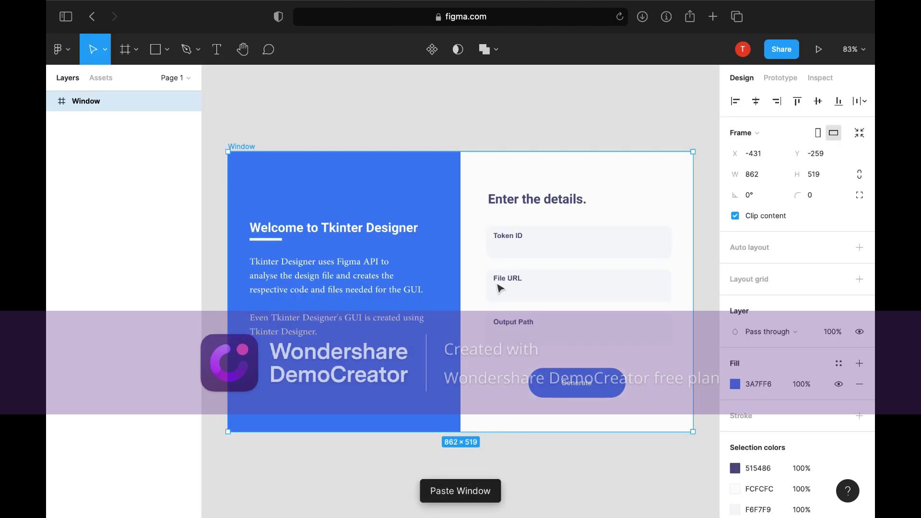
left_click(542, 465)
key("shift+1")
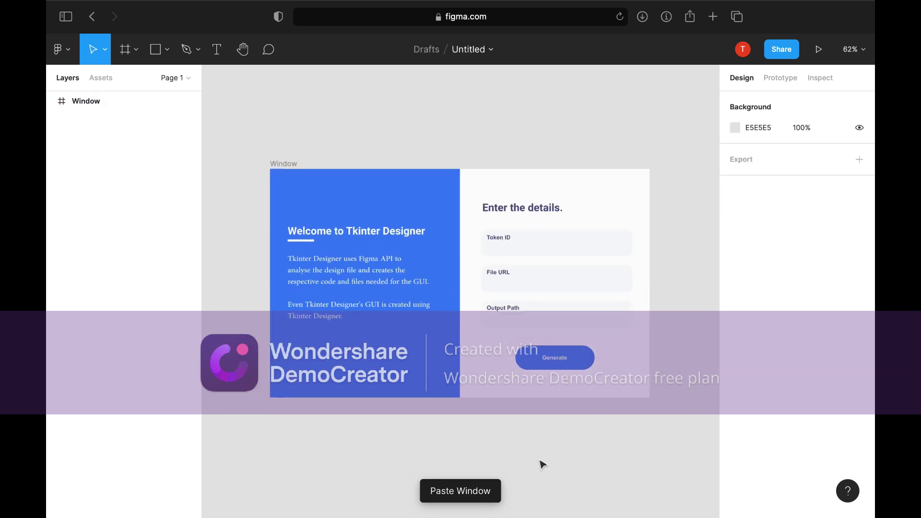
scroll(543, 465, "down", 5, "ctrl")
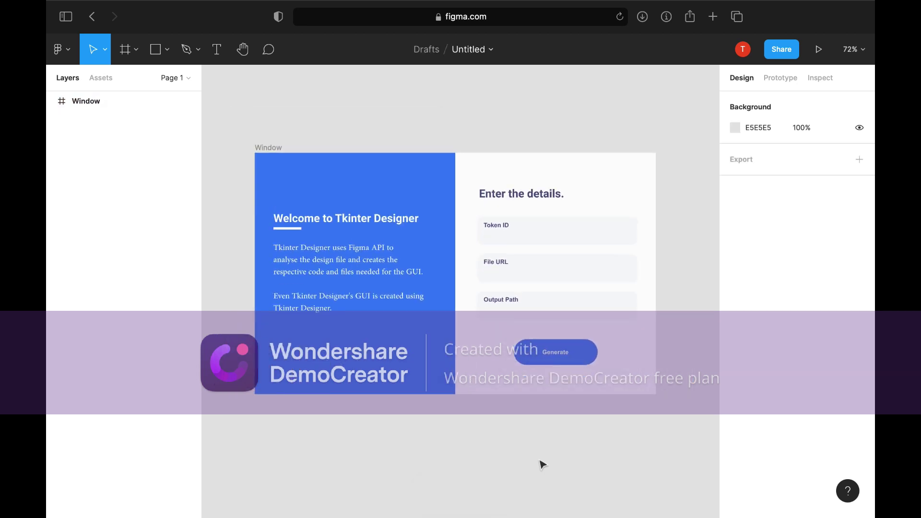
Duplicate the Window frame to the left of the original, level with it and with a gap of 165.
left_click(289, 154)
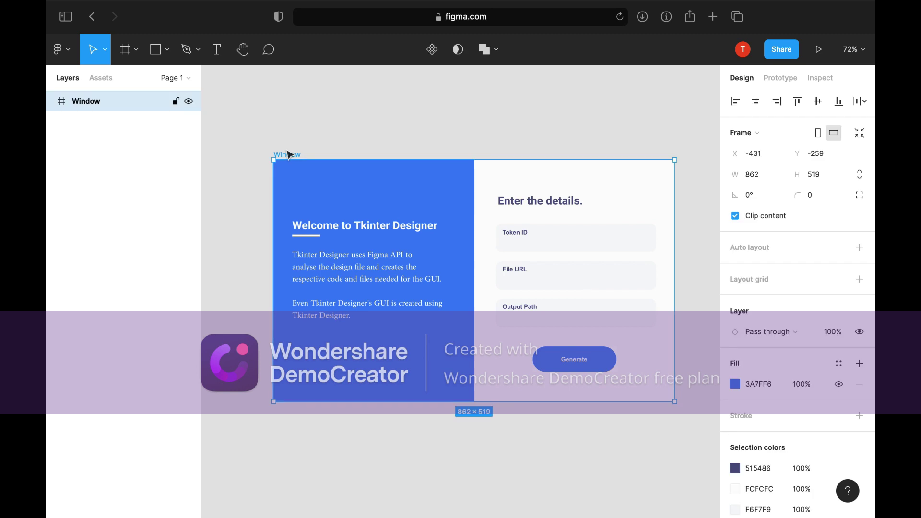
scroll(289, 154, "left", 2)
scroll(313, 148, "down", 5, "ctrl")
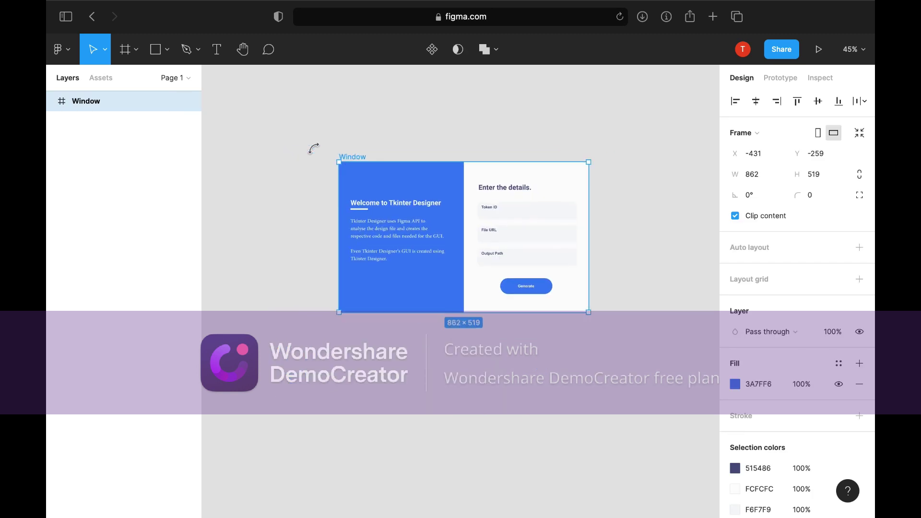
scroll(313, 148, "left", 5)
left_click_drag(479, 192, 309, 201, "alt")
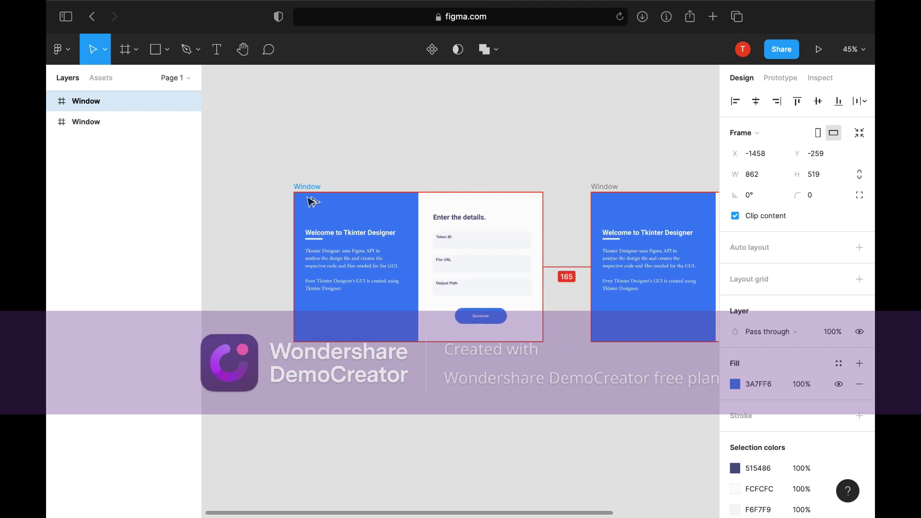
Delete all layers inside the duplicated Window frame, including the rectangle, texts, text boxes and button, leaving the frame empty.
left_click(51, 101)
left_click(96, 122)
left_click(133, 350, "shift")
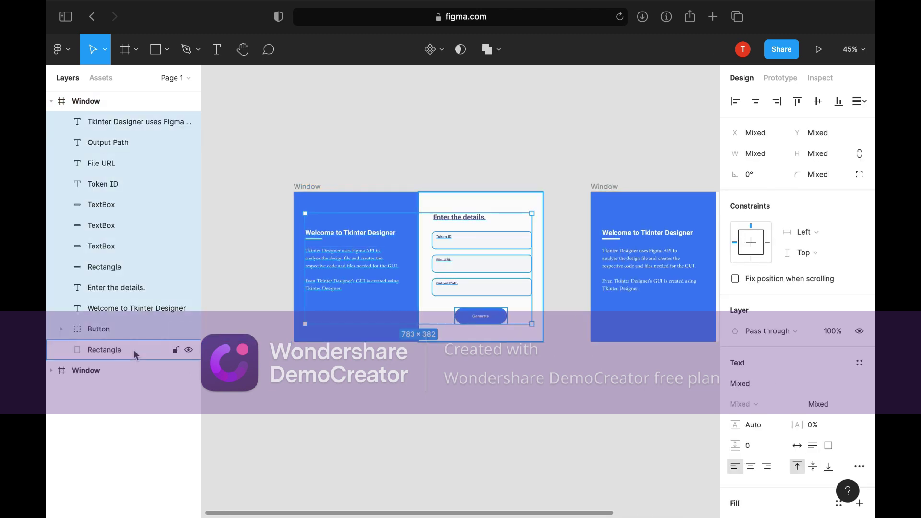
left_click(134, 350)
key("Delete")
left_click(89, 128)
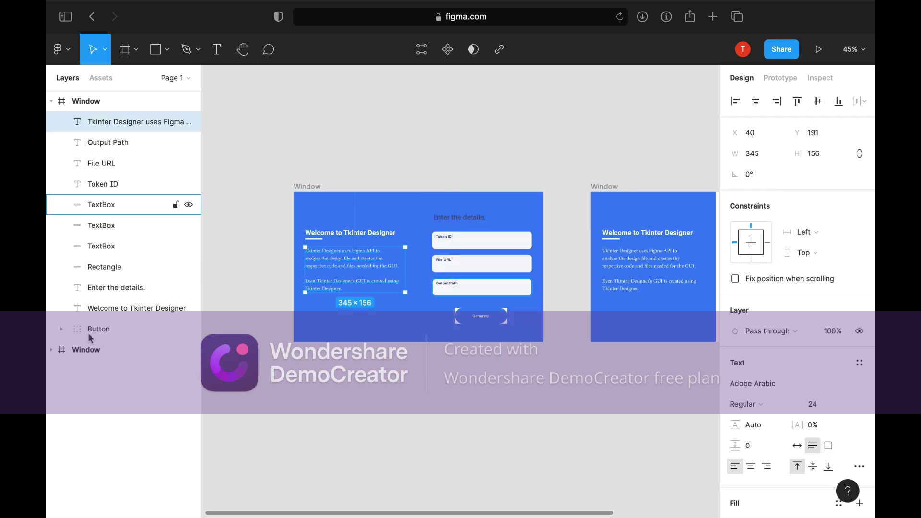
left_click(88, 329, "shift")
key("Delete")
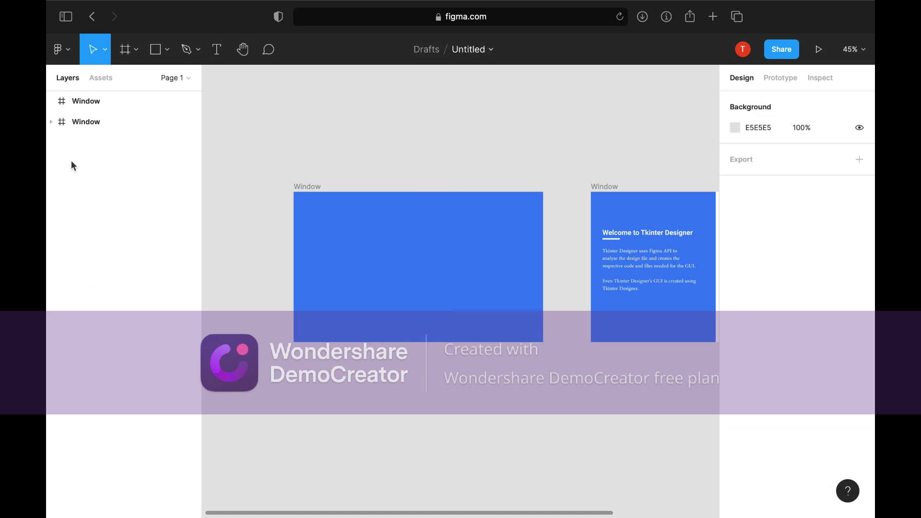
Rename the empty duplicate frame as Test Window.
left_click(86, 101)
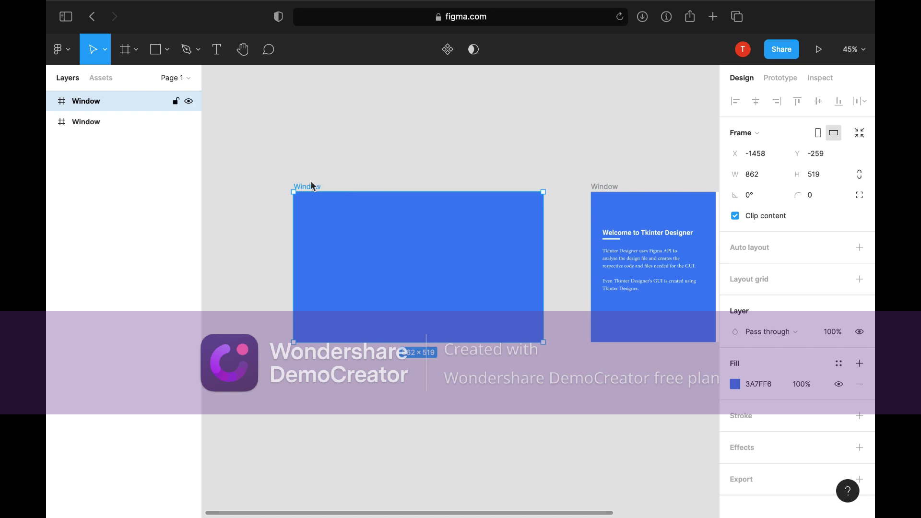
key("super+r")
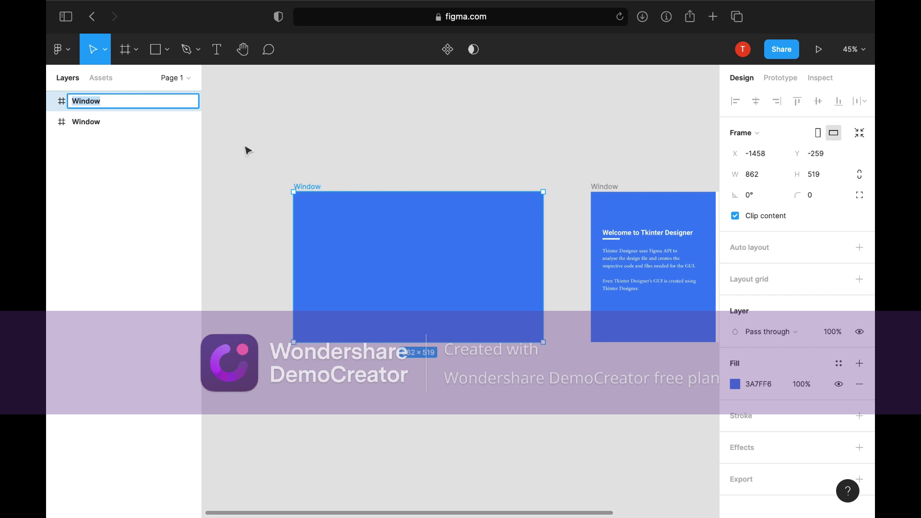
type("Test")
key("Return")
left_click(456, 387)
Draw a full-height rectangle about 437 wide and 519 high over the right half of the Test Window frame.
scroll(459, 399, "up", 2)
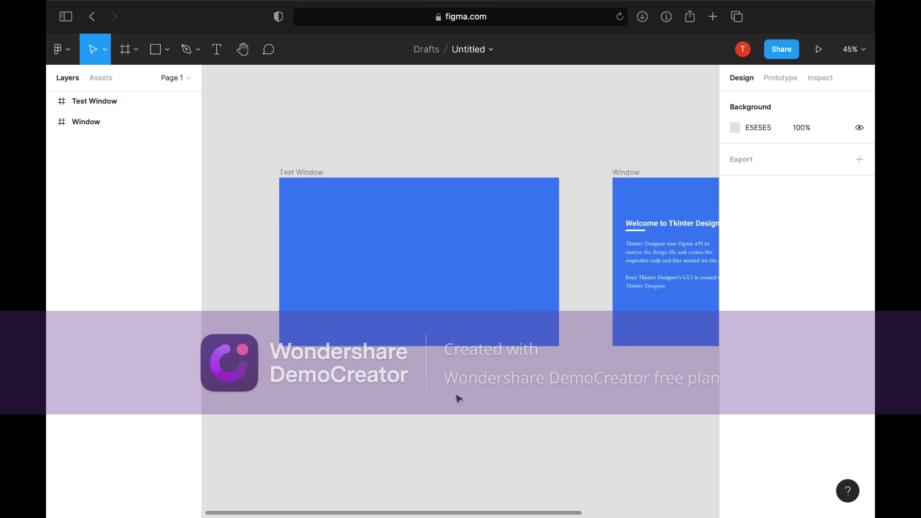
scroll(457, 397, "right", 5)
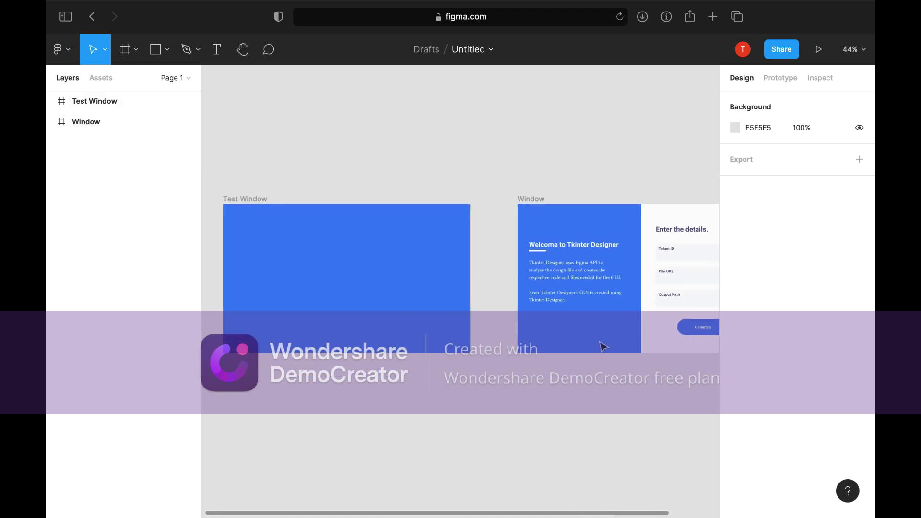
scroll(637, 233, "left", 5)
left_click(506, 260)
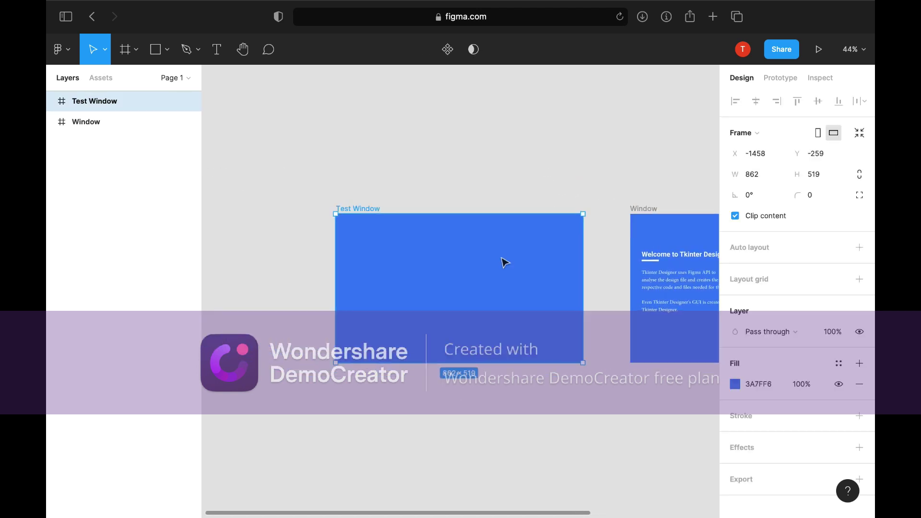
scroll(506, 261, "up", 2)
scroll(504, 261, "up", 2)
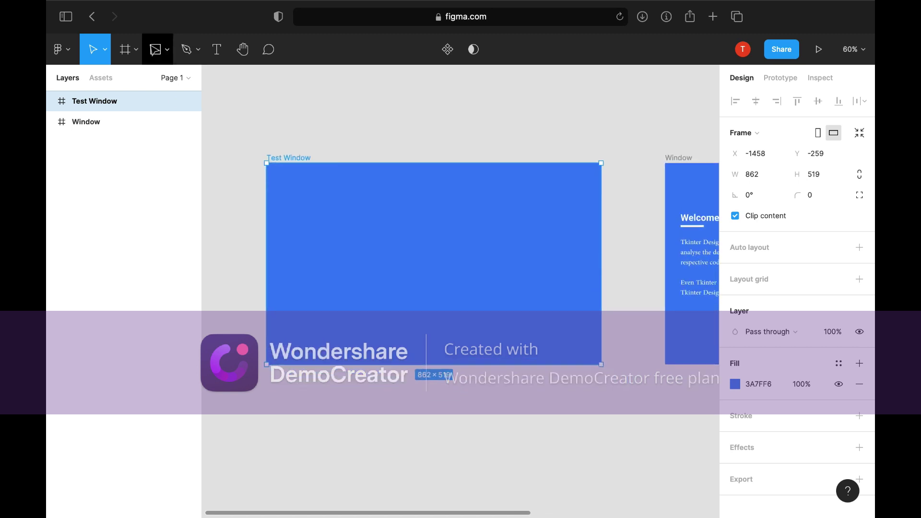
left_click(153, 50)
left_click(170, 53)
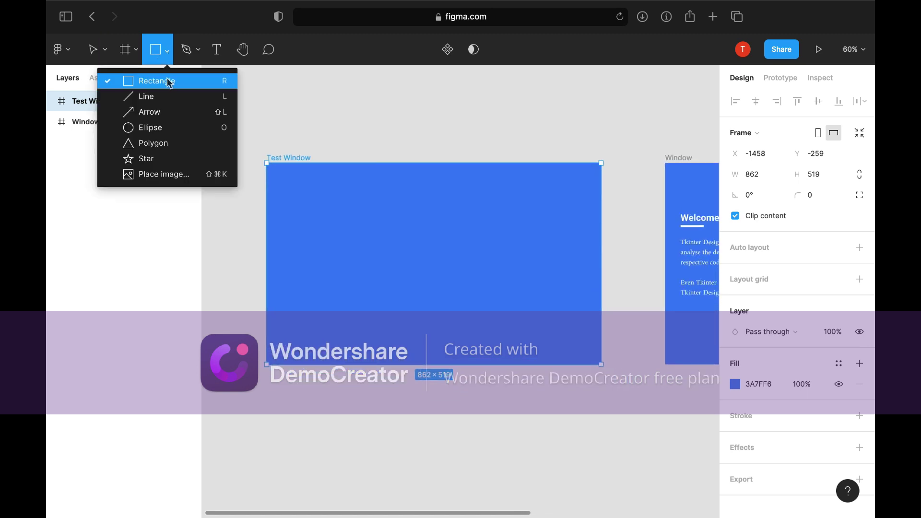
left_click(170, 79)
mouse_move(430, 163)
left_mouse_down()
mouse_move(619, 349)
mouse_move(567, 359)
mouse_move(597, 363)
left_mouse_up()
mouse_move(434, 258)
left_mouse_down()
mouse_move(447, 258)
mouse_move(431, 265)
left_mouse_up()
left_click(374, 219)
left_click(294, 160)
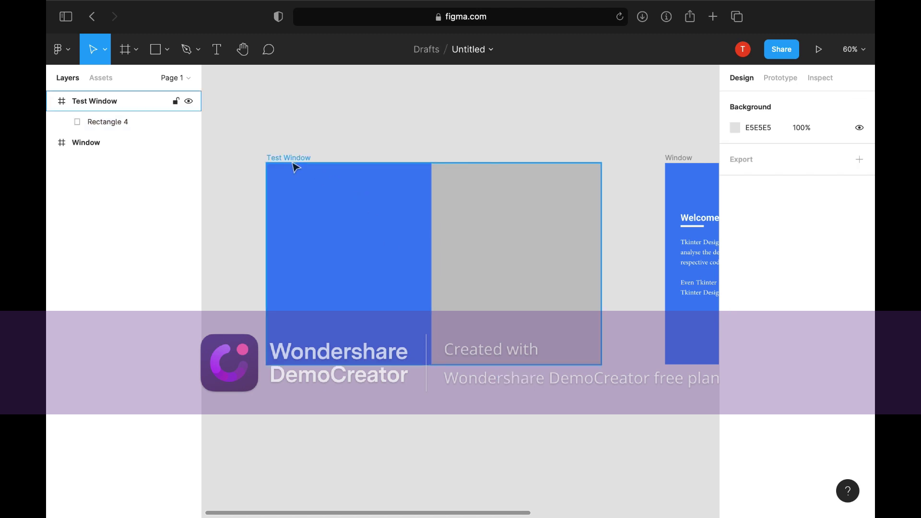
Set the grey rectangle's width to 862/2 and align it with the right edge of the Test Window frame.
left_click(526, 274)
left_click(749, 159)
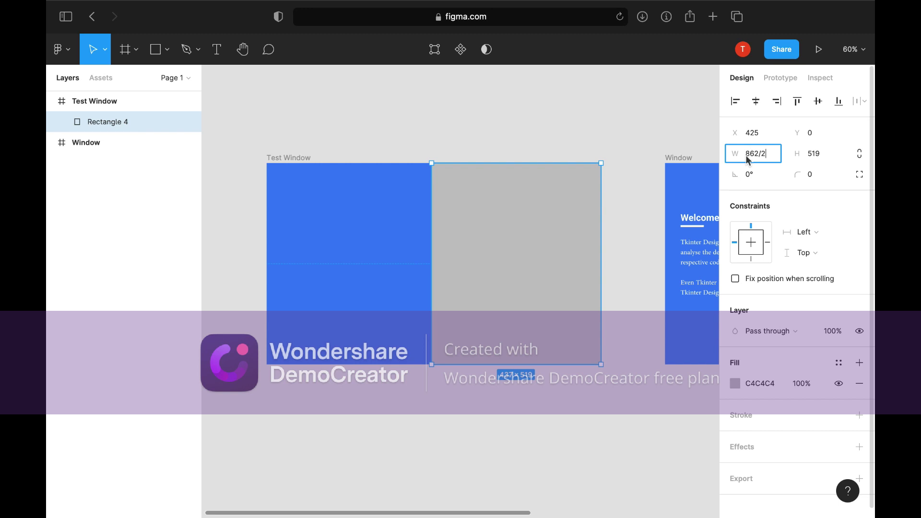
type("862/2")
key("Return")
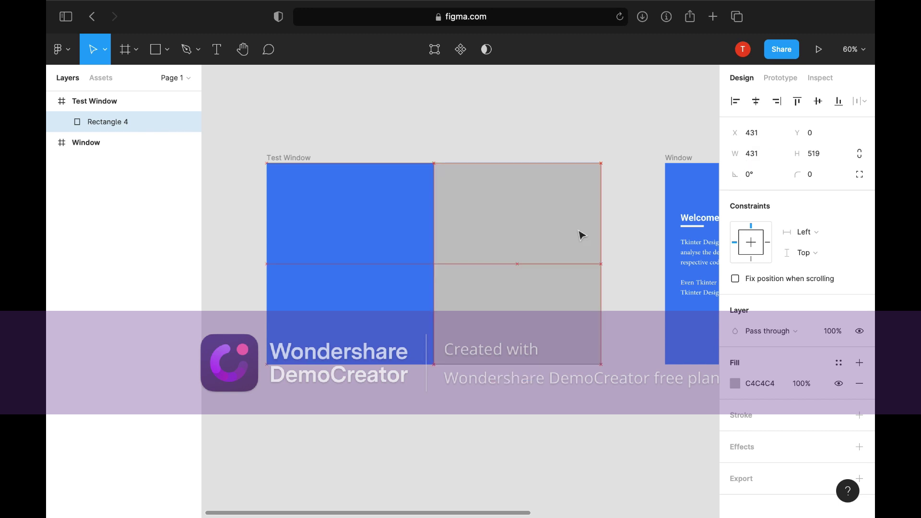
Change the fill colour of the rectangle in Test Window to white, FFFFFF.
left_click(735, 384)
left_click_drag(637, 280, 603, 242)
left_click_drag(561, 186, 552, 166)
left_click(490, 495)
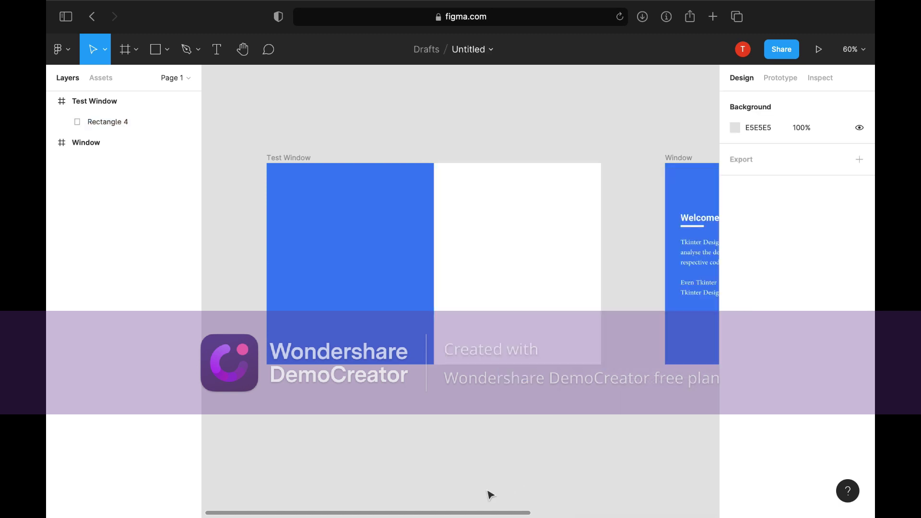
Rename the white rectangle's layer in Test Window as Rectangle.
scroll(513, 465, "down", 2)
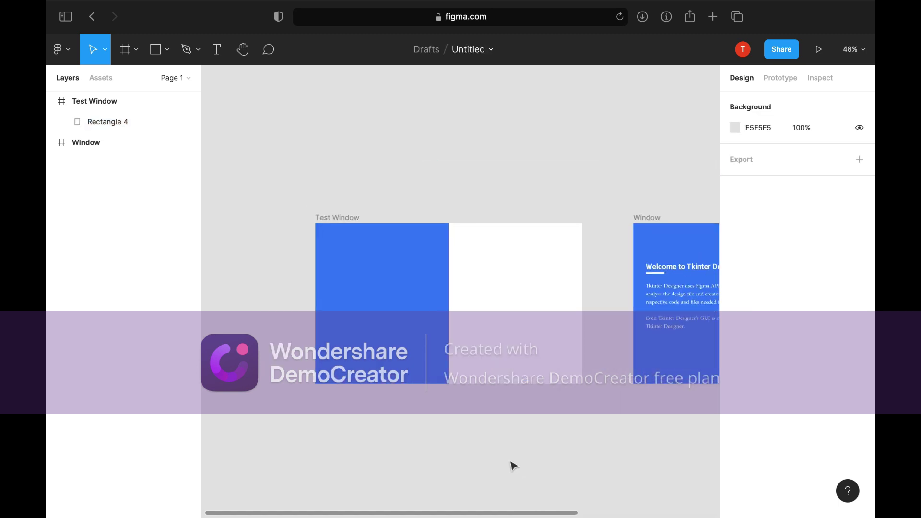
scroll(513, 465, "right", 2)
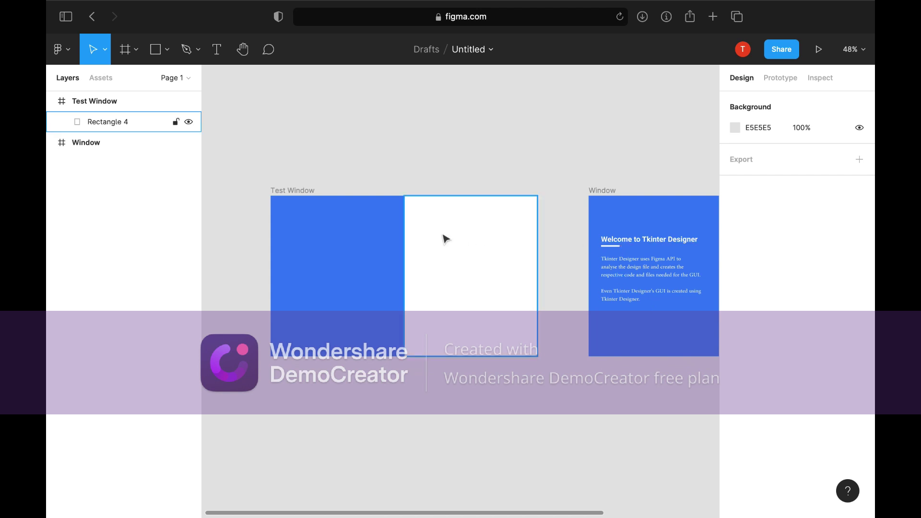
left_click(462, 247)
double_click(122, 122)
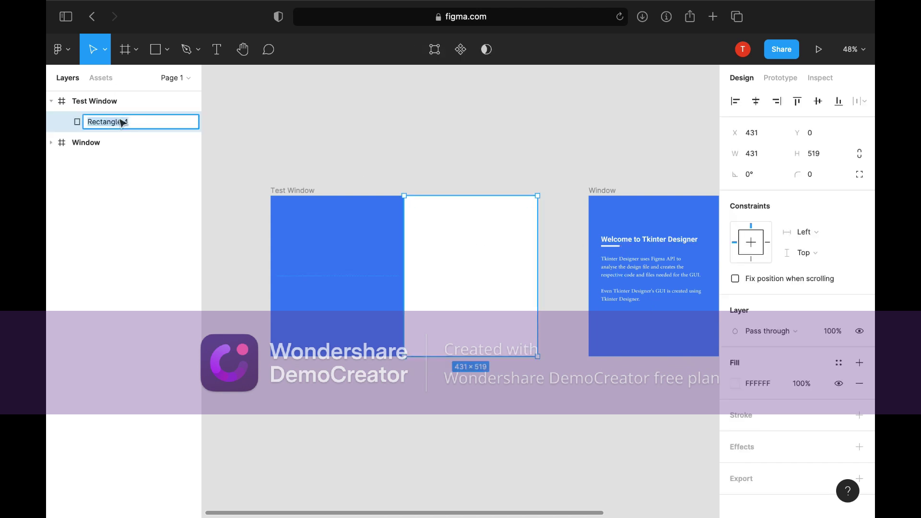
type("Rectangle")
key("Return")
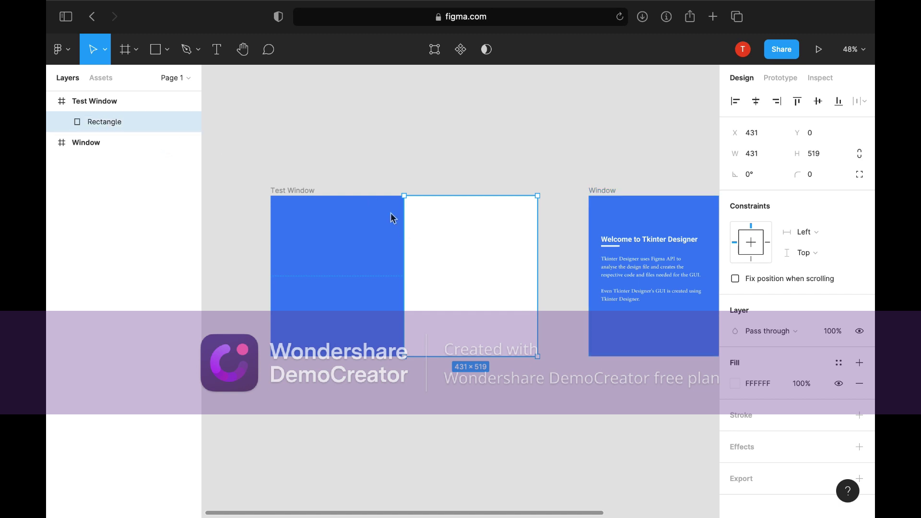
left_click(484, 424)
Copy the welcome heading and the description paragraph from the Window frame into the Test Window frame.
left_click(636, 243)
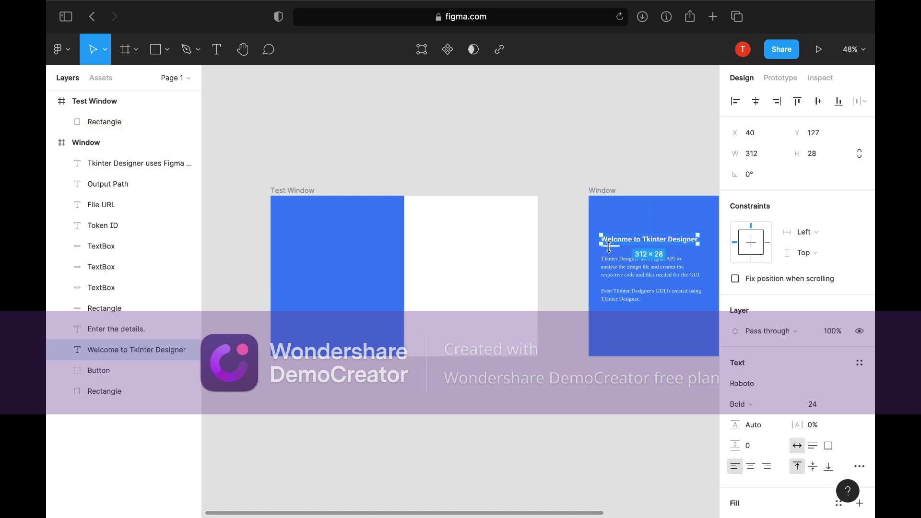
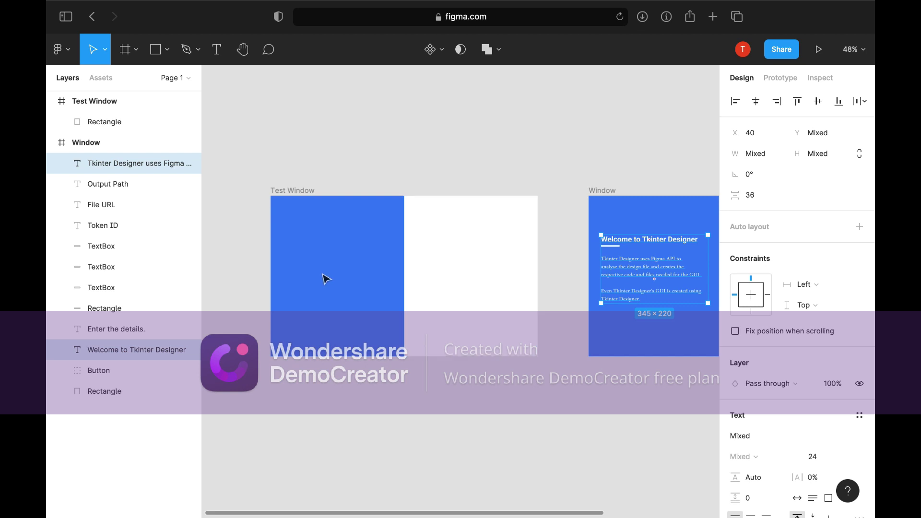
left_click(306, 188)
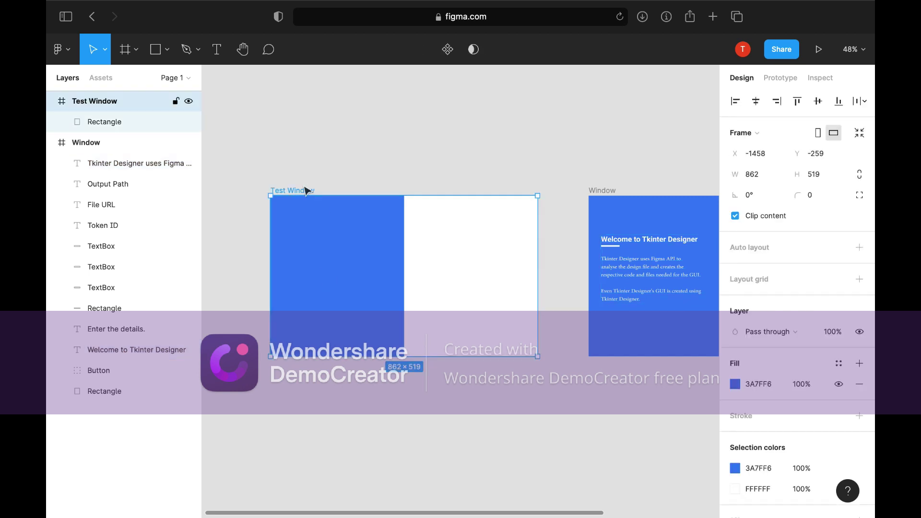
key("ctrl+v")
left_click(386, 393)
scroll(387, 393, "up", 1)
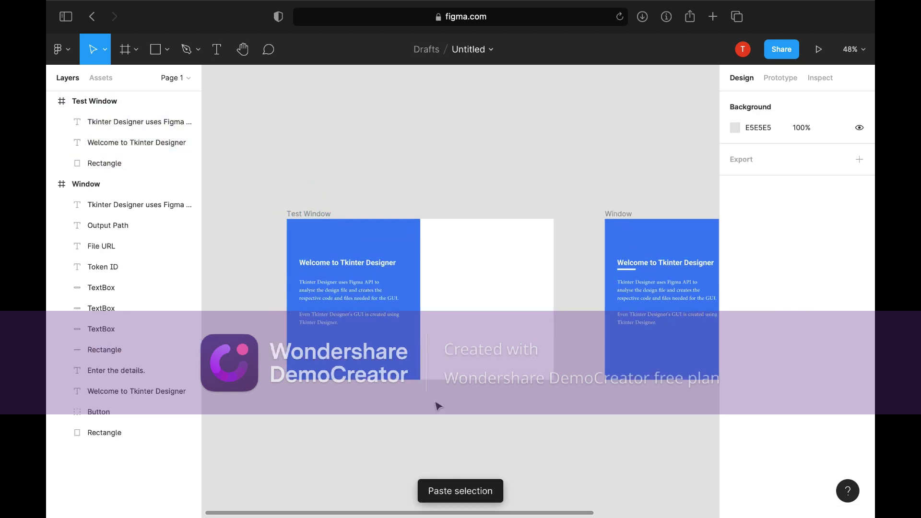
Copy the short line under the welcome heading from the Window frame into Test Window, keeping its layer name.
left_click(627, 270)
key("ctrl+c")
left_click(312, 226)
left_click(312, 214)
key("ctrl+v")
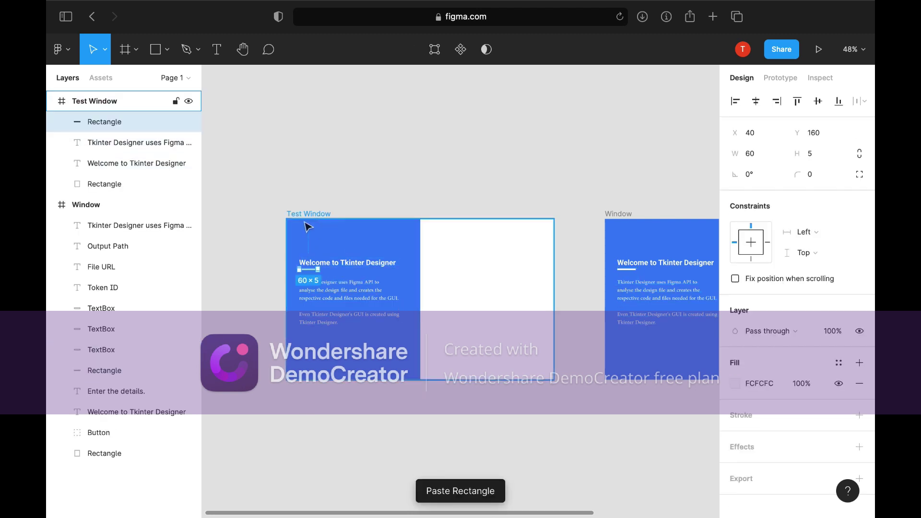
double_click(120, 122)
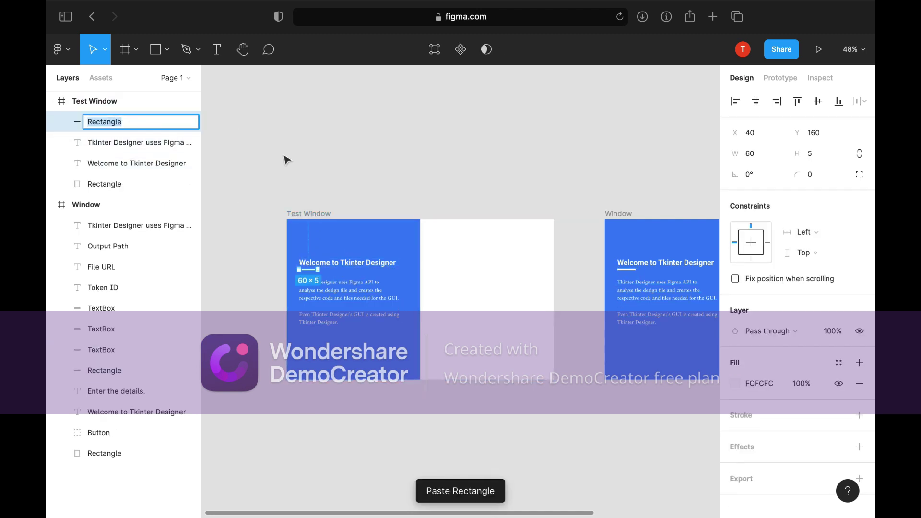
left_click(263, 140)
Open the Community page for browsing plugins.
scroll(403, 434, "right", 2)
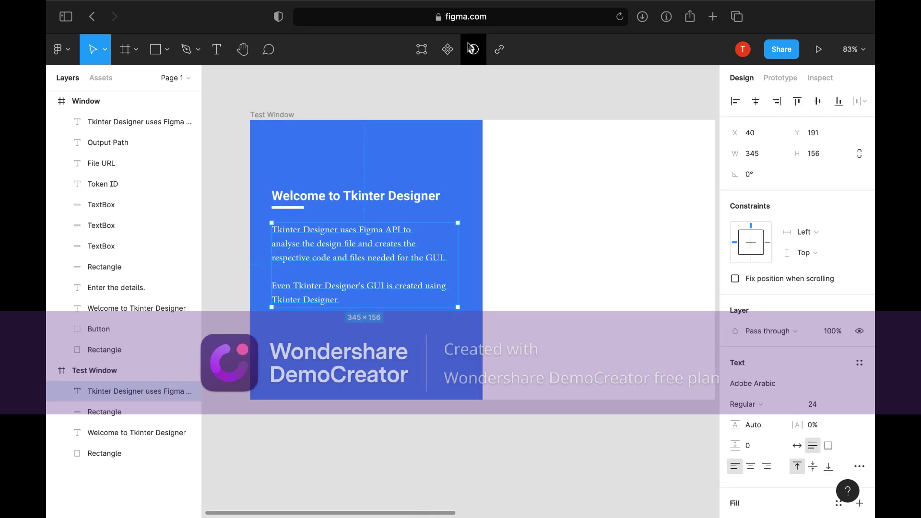
left_click(63, 49)
mouse_move(110, 255)
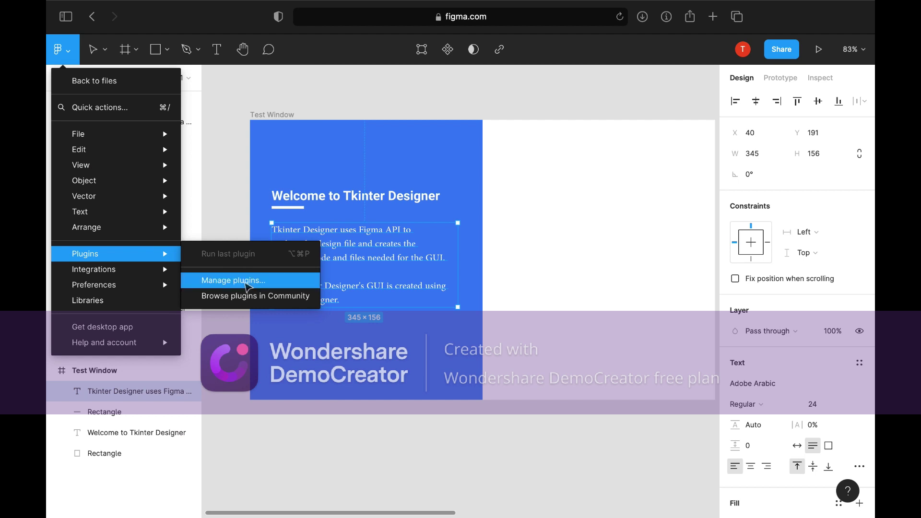
left_click(251, 296)
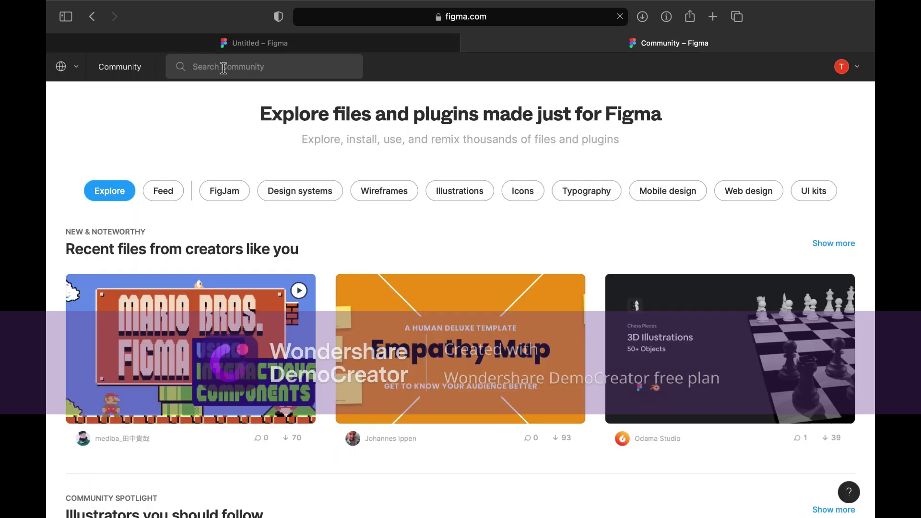
Search the Figma Community for TextCutter, install the plugin, and return to the Untitled design file.
left_click(223, 68)
type("TextCutter")
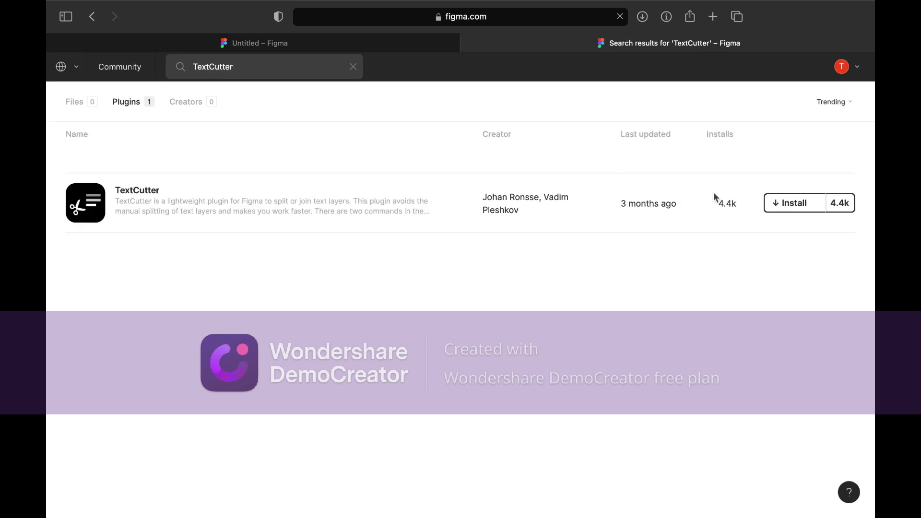
left_click(806, 206)
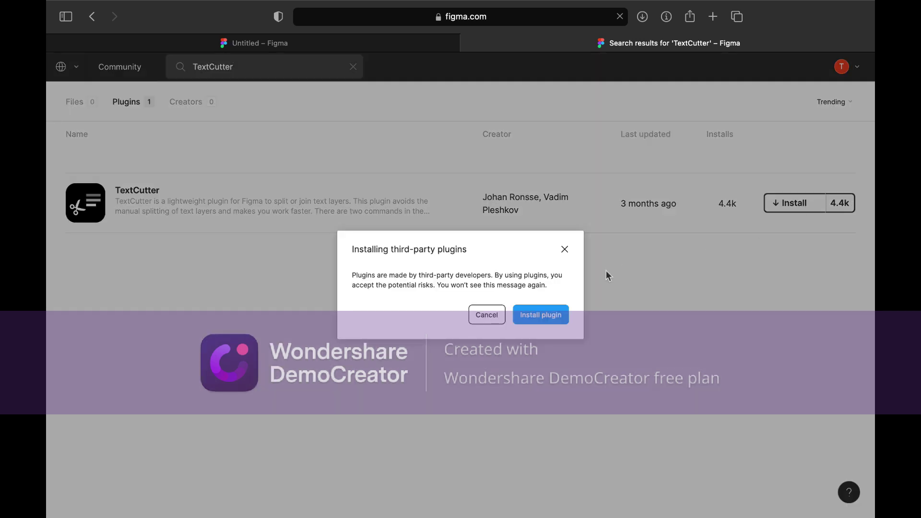
left_click(547, 318)
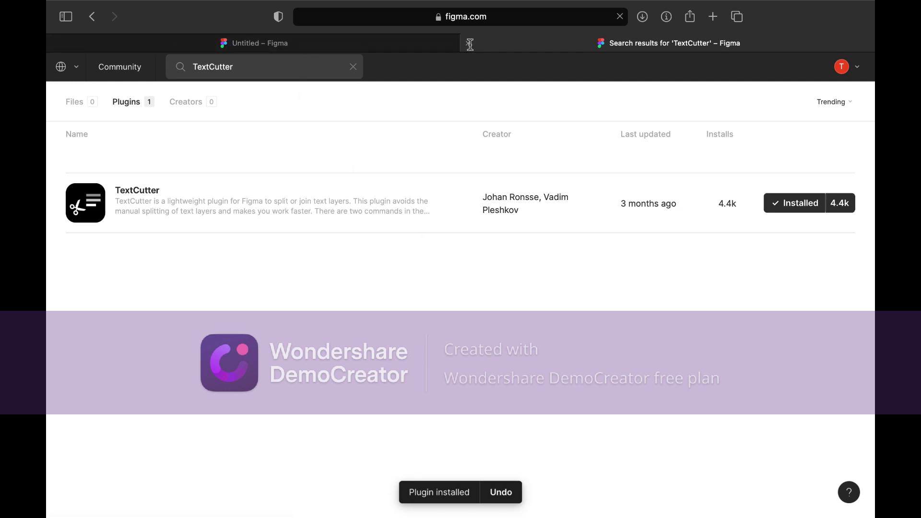
left_click(454, 45)
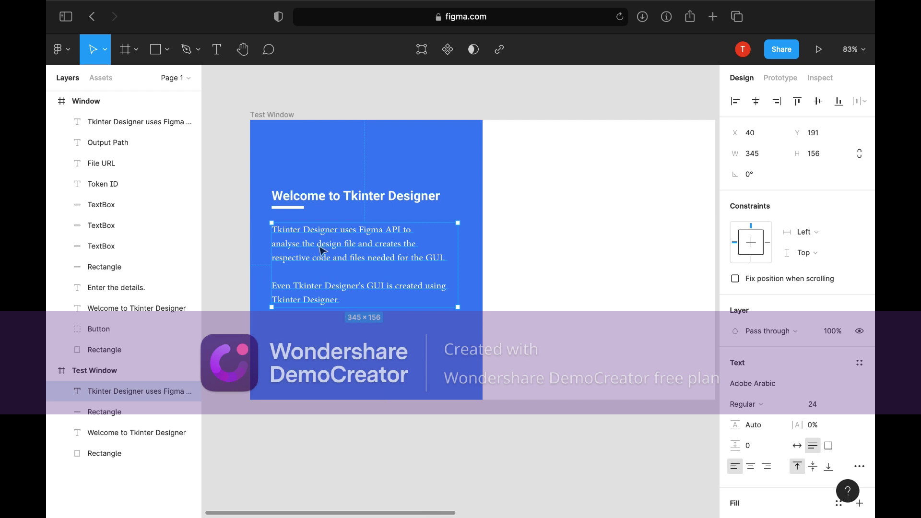
left_click(386, 446)
left_click(290, 245)
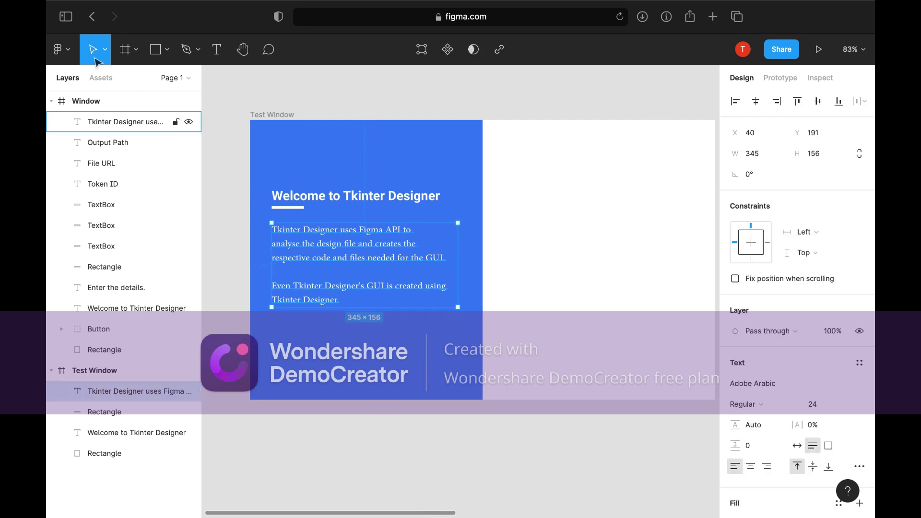
left_click(71, 54)
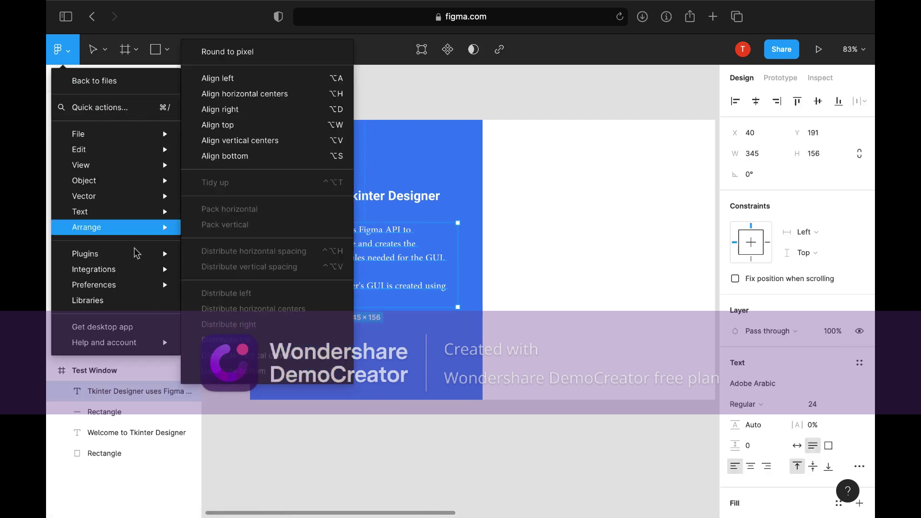
mouse_move(149, 259)
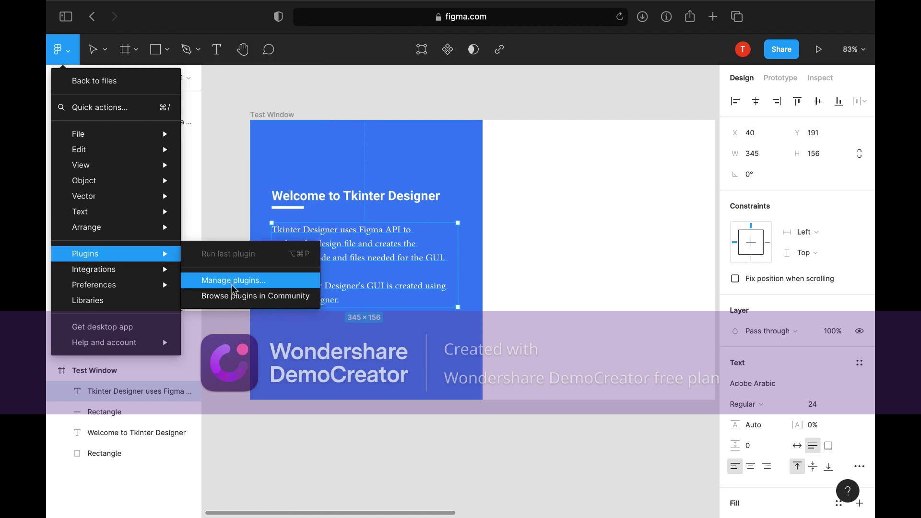
left_click(438, 466)
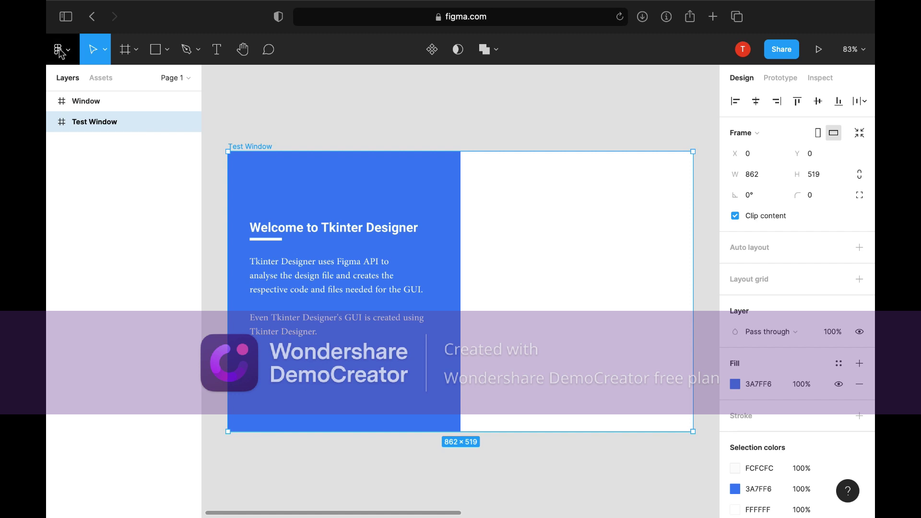
left_click(61, 50)
mouse_move(108, 254)
mouse_move(242, 255)
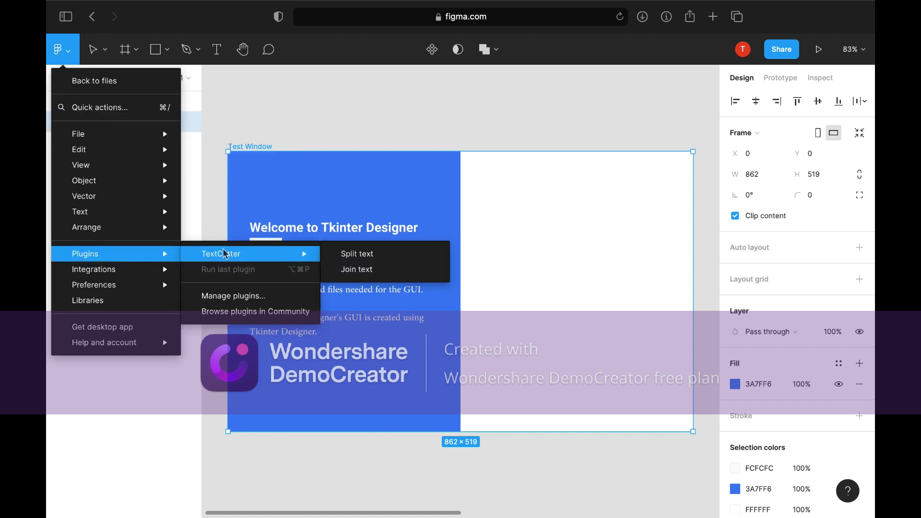
left_click(298, 105)
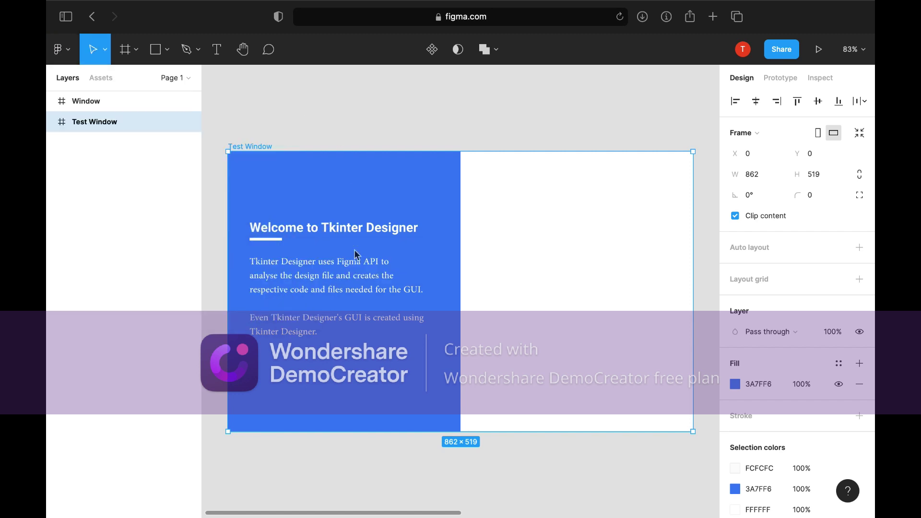
Split the description paragraph in Test Window into separate single-line text layers using TextCutter's Split text command.
left_click(292, 300)
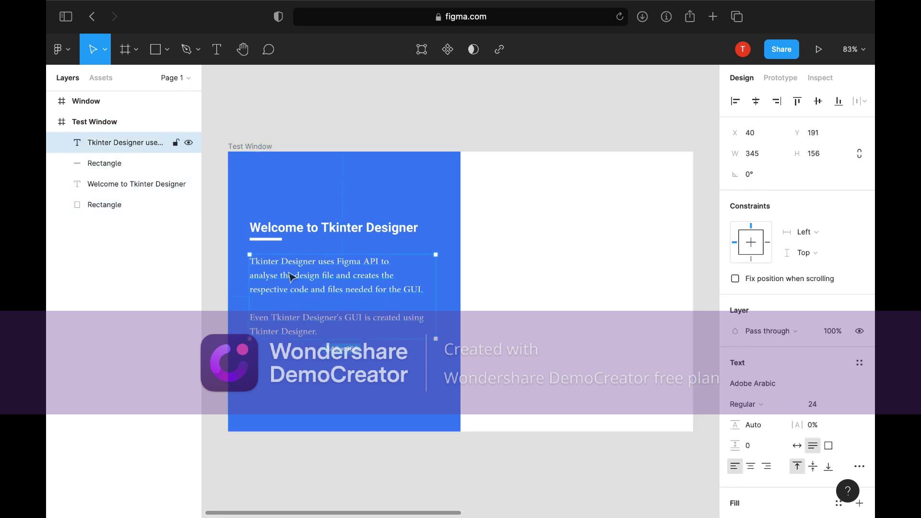
left_click(61, 50)
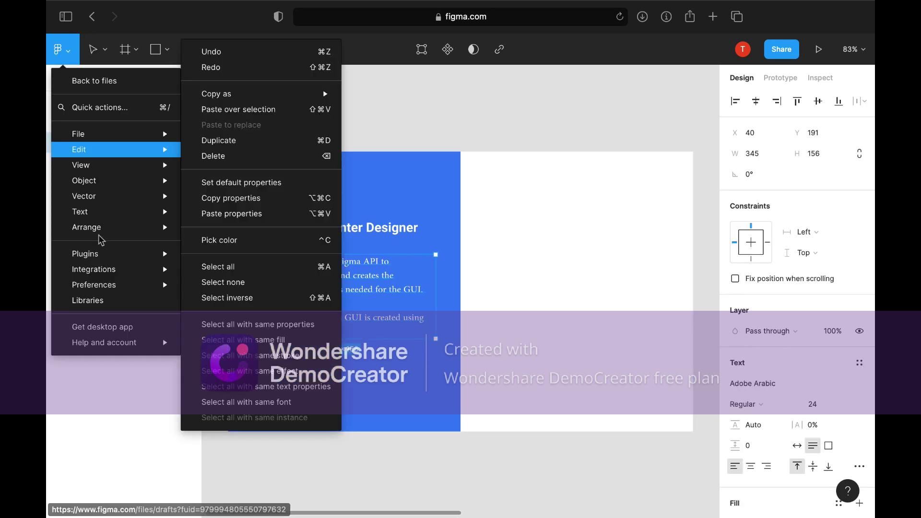
mouse_move(105, 254)
mouse_move(250, 253)
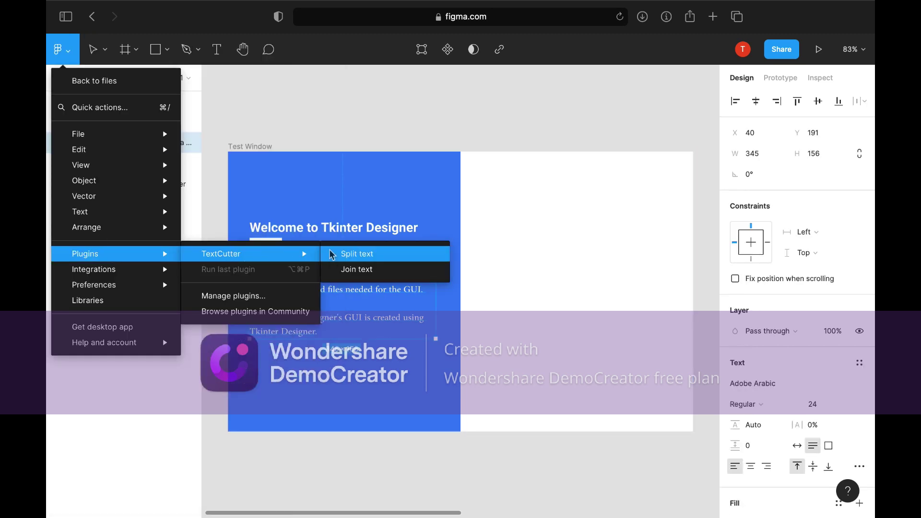
left_click(378, 257)
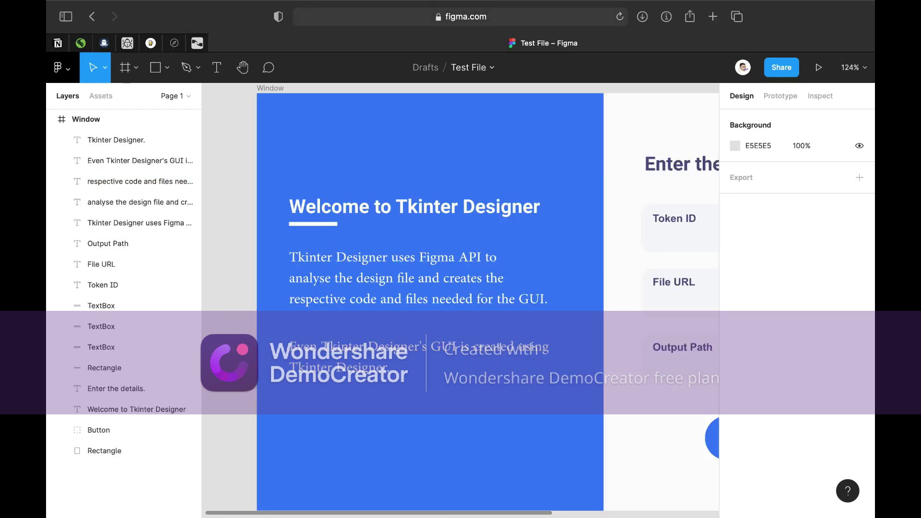
In Test File, narrow the split description lines' text boxes to fit their text: first about 267, third about 329, last about 129 wide.
left_click(414, 264)
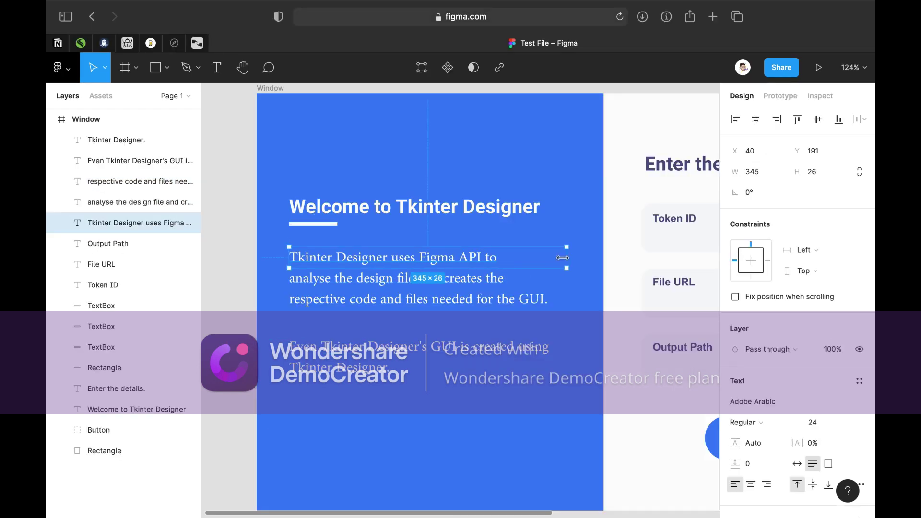
left_click_drag(548, 258, 502, 255)
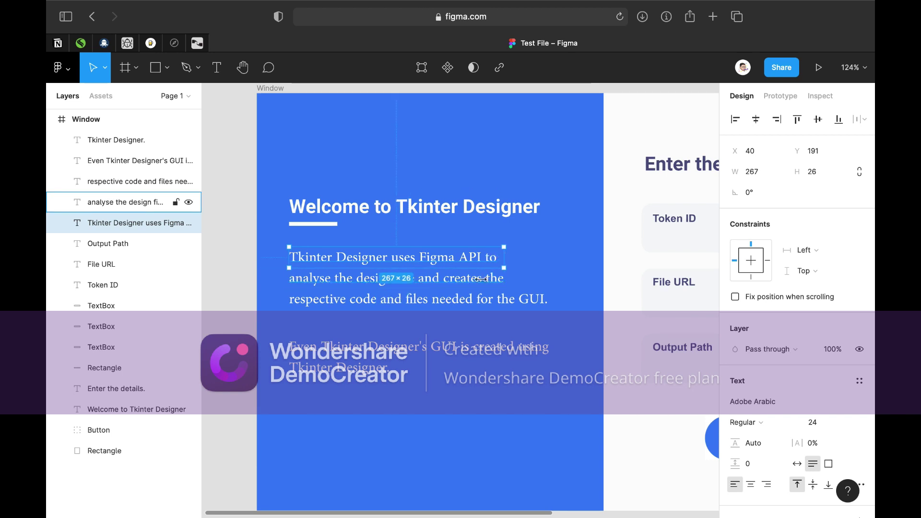
left_click(538, 281)
left_click_drag(567, 279, 509, 294)
left_click(557, 306)
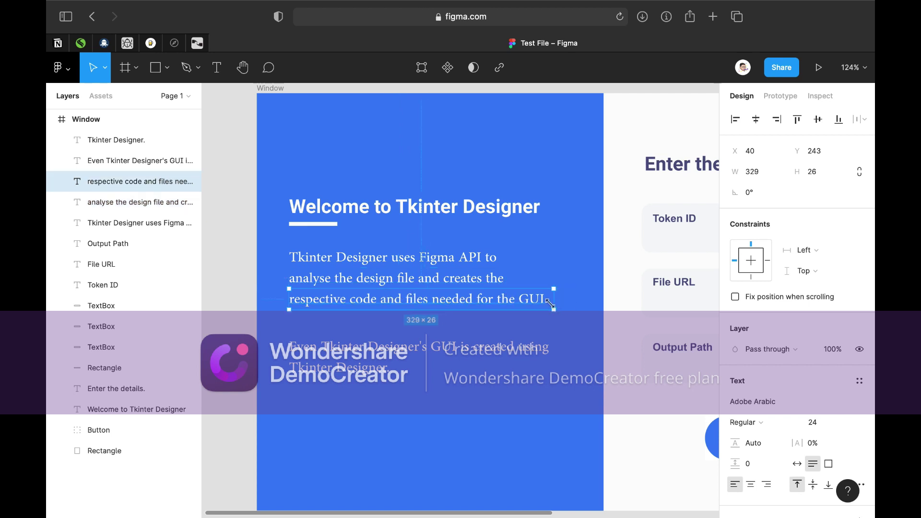
left_click(564, 350)
left_click_drag(565, 353, 395, 369)
left_click(361, 369)
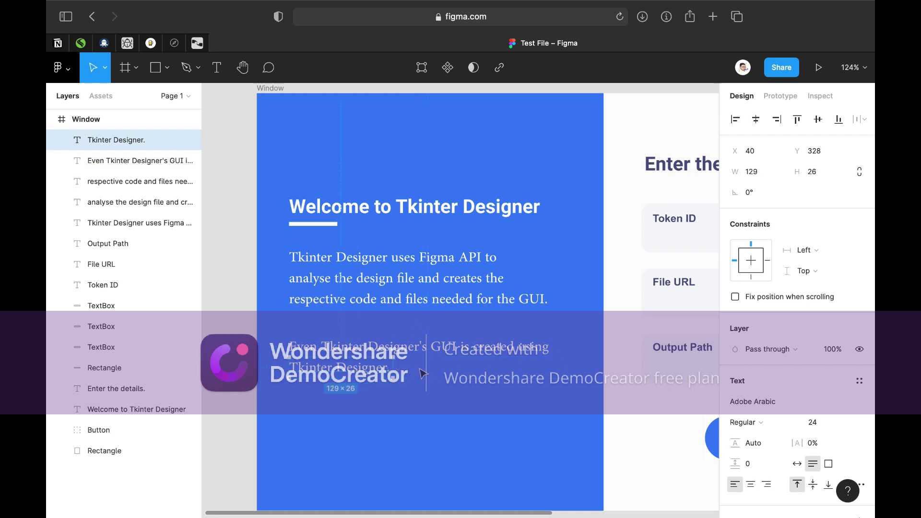
left_click(451, 384)
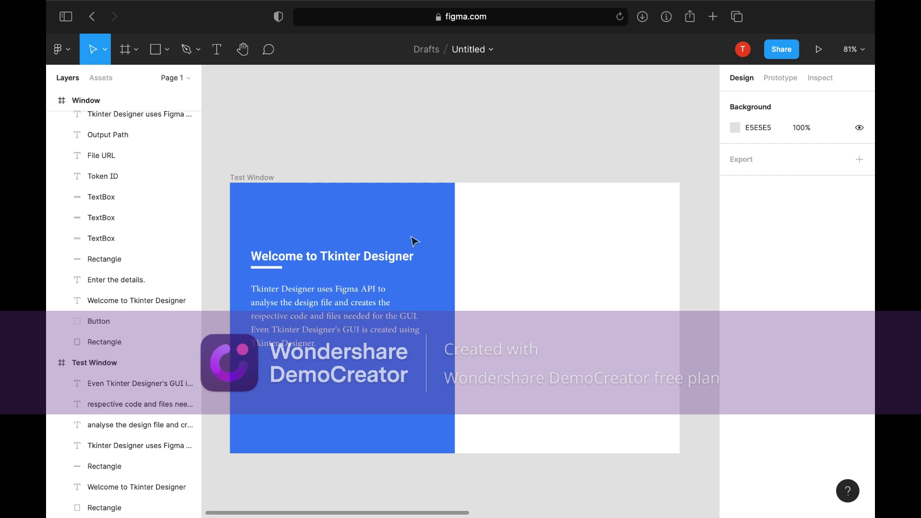
In the Untitled file, copy the Enter the details., Token ID, File URL and Output Path texts from Window into Test Window.
scroll(413, 240, "down", 3)
scroll(413, 241, "right", 10)
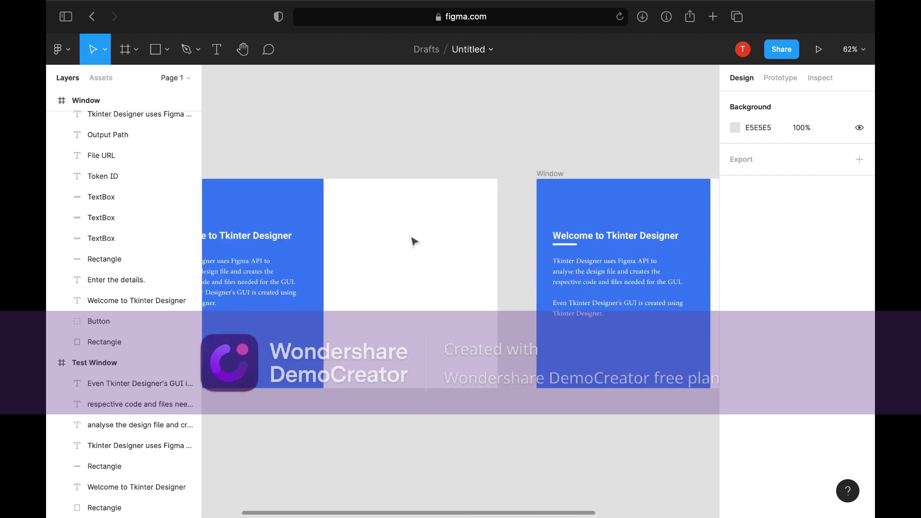
left_click(576, 220)
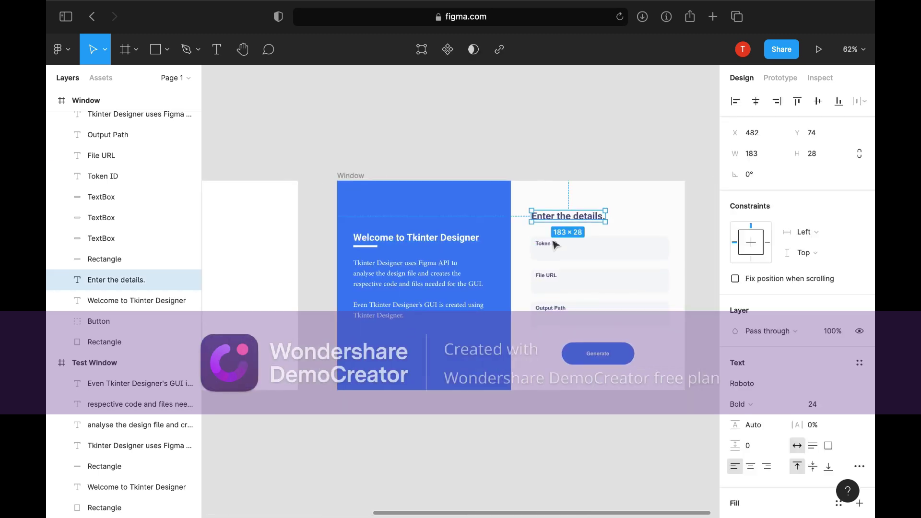
left_click(545, 244, "shift")
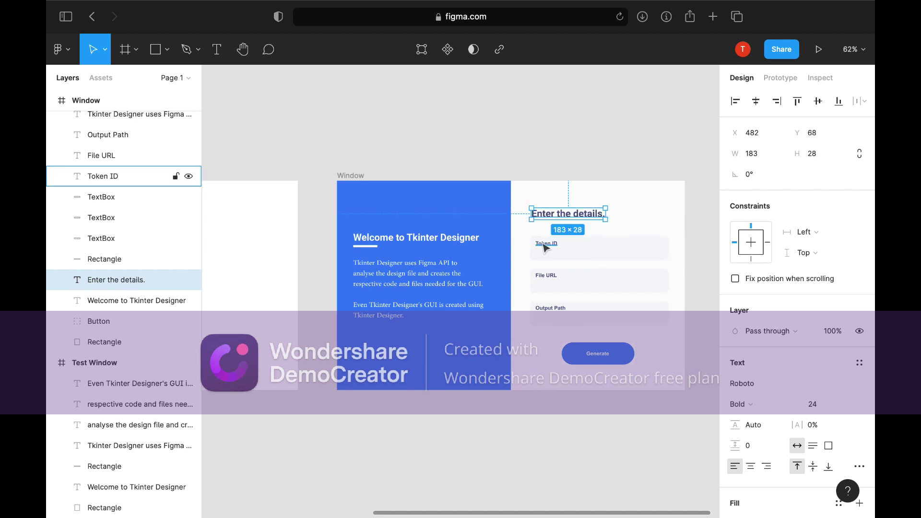
left_click(549, 276, "shift")
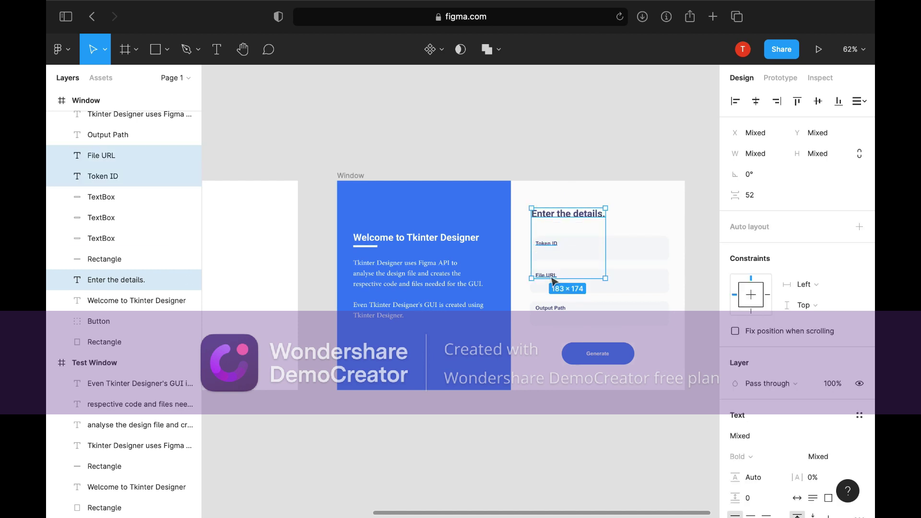
left_click(556, 309, "shift")
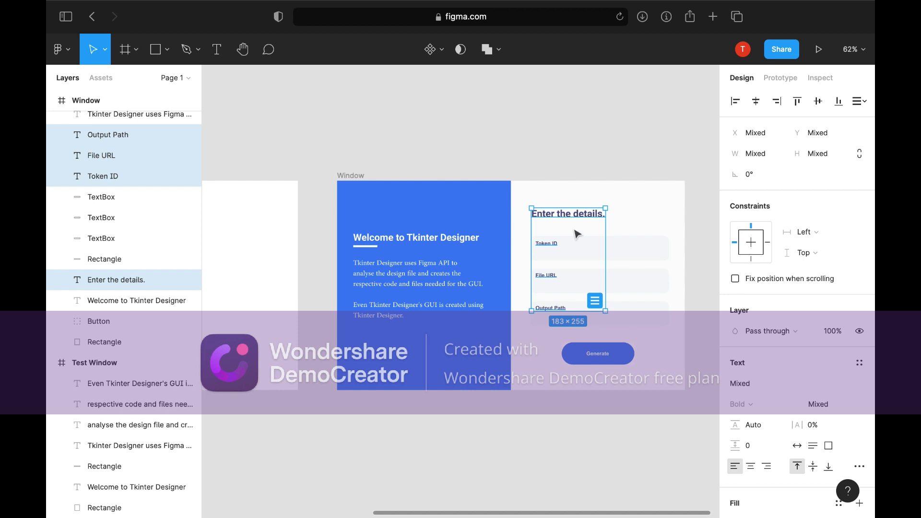
scroll(576, 234, "left", 5)
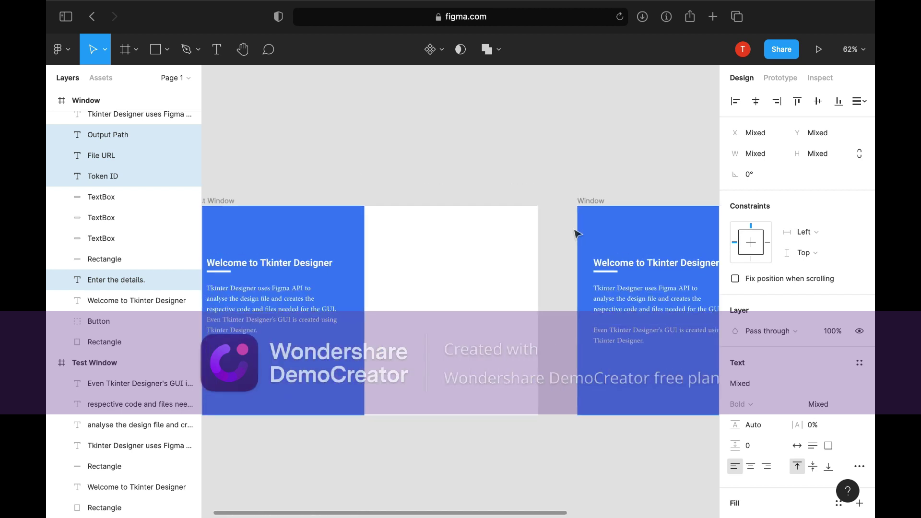
left_click(230, 202)
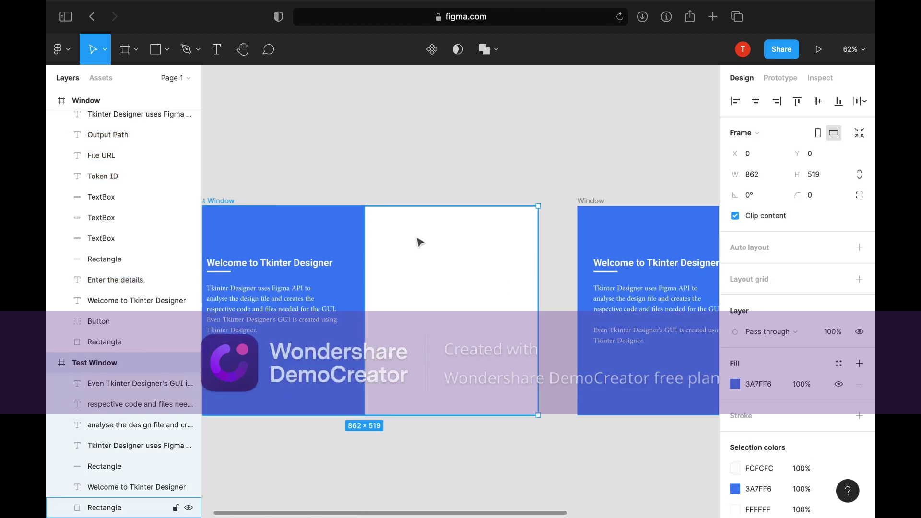
key("super+v")
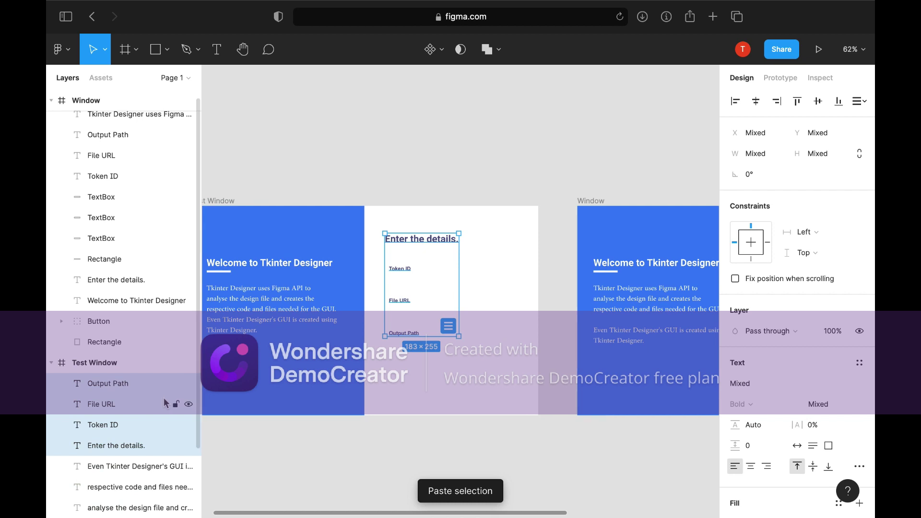
left_click(405, 430)
Draw a rectangle about 272 × 39 over the Token ID label in Test Window.
scroll(475, 307, "left", 1)
scroll(475, 307, "up", 1)
scroll(461, 293, "up", 5)
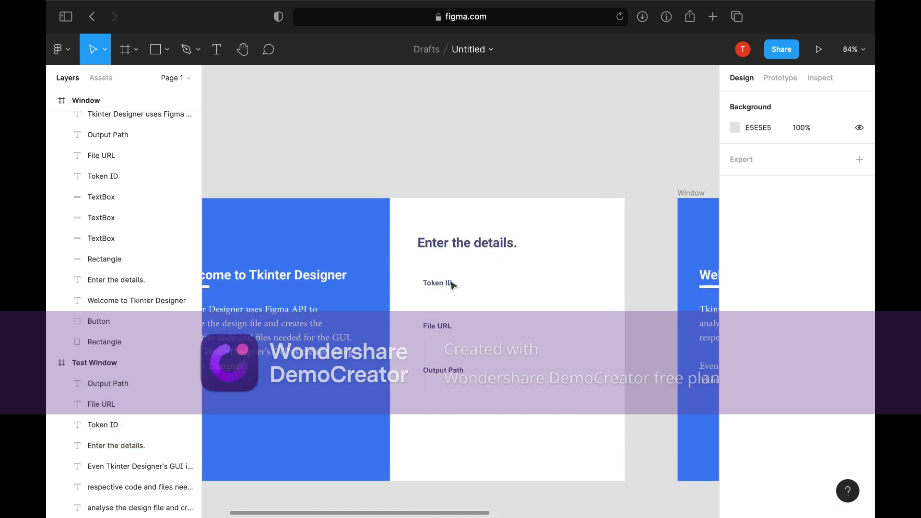
scroll(453, 286, "up", 5)
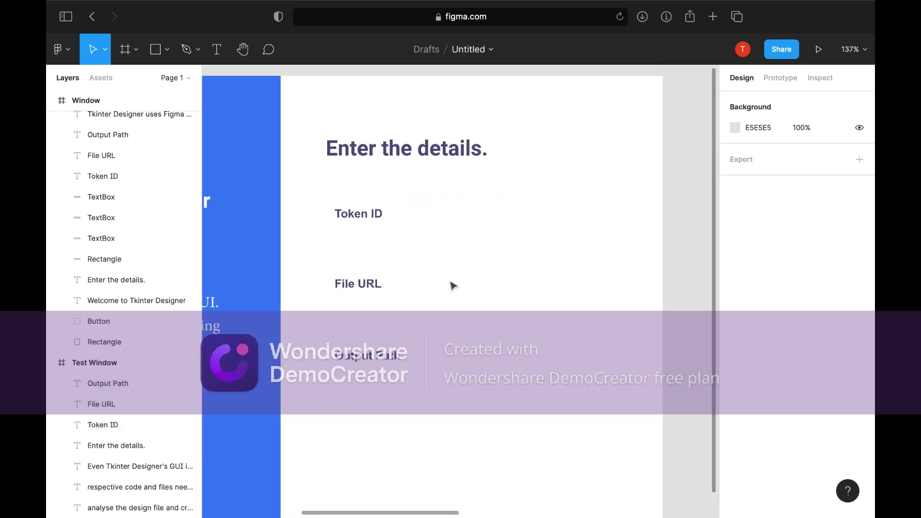
scroll(454, 287, "left", 1)
left_click(156, 50)
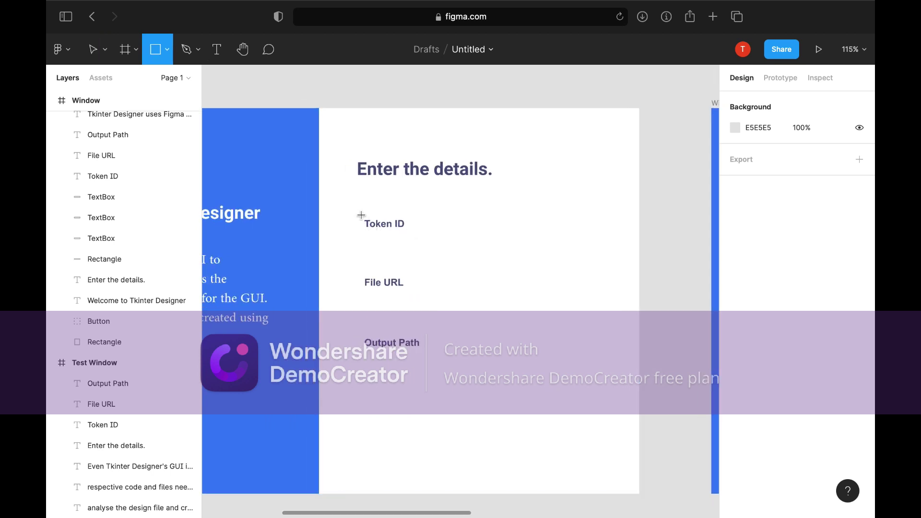
left_click_drag(359, 217, 561, 245)
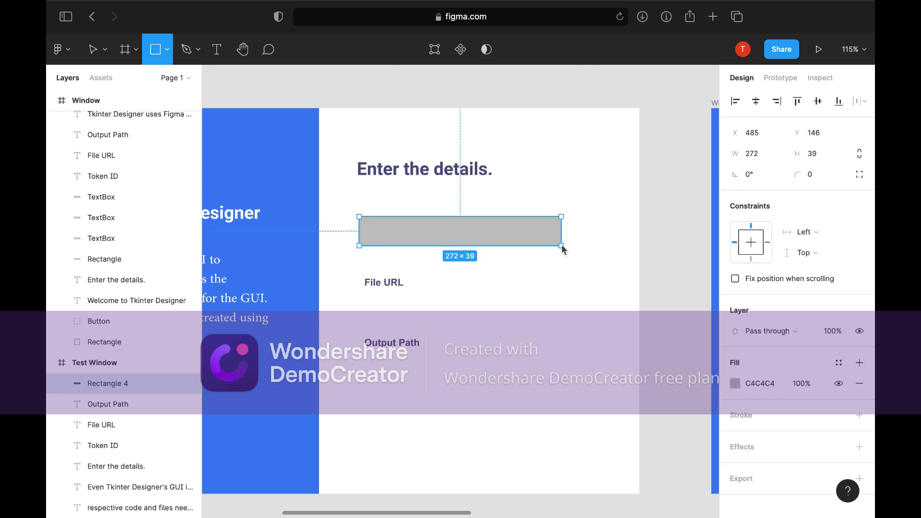
key("v")
Resize the new rectangle to a height of 46, round its corners to 9, and position it at X 482, Y 139.
left_click_drag(510, 230, 479, 217)
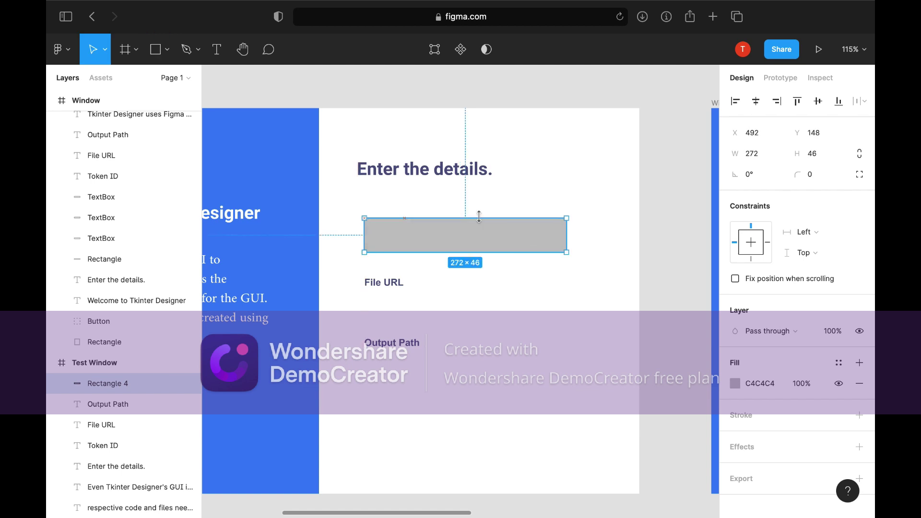
left_click_drag(810, 177, 798, 175)
key("shift+Up")
key("Up")
key("shift+Left")
key("Down")
key("Down")
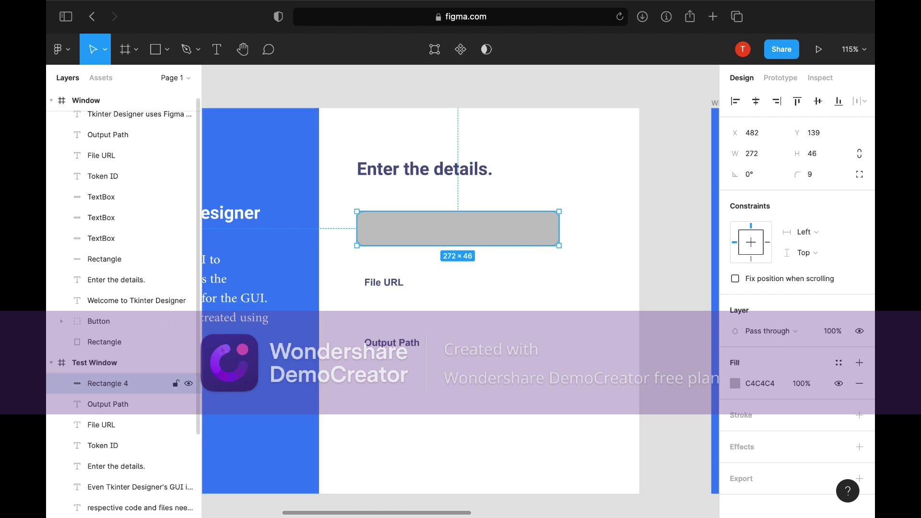
Change the new rectangle's fill to light grey F1F1F1.
left_click(735, 383)
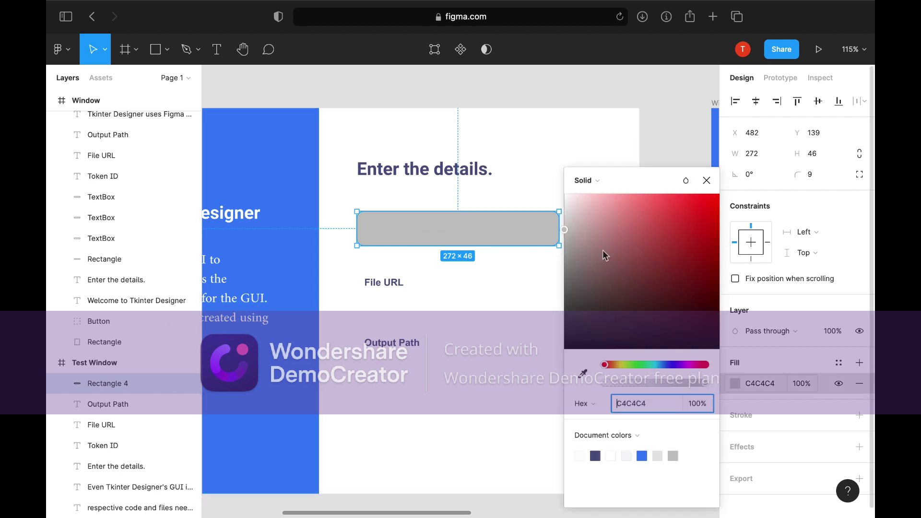
type("EEEEEE")
key("Return")
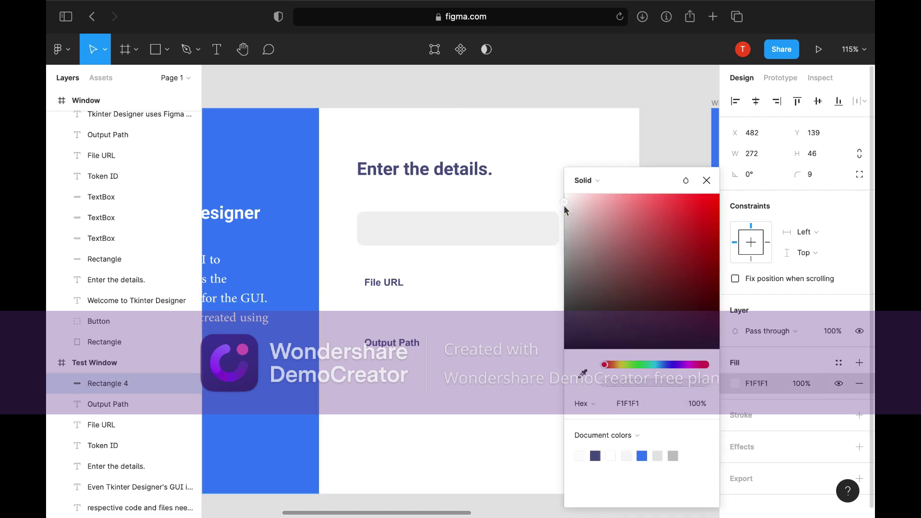
Move the light grey rectangle's layer in Test Window below the texts, directly above the white background Rectangle.
left_click(489, 294)
left_click(442, 223)
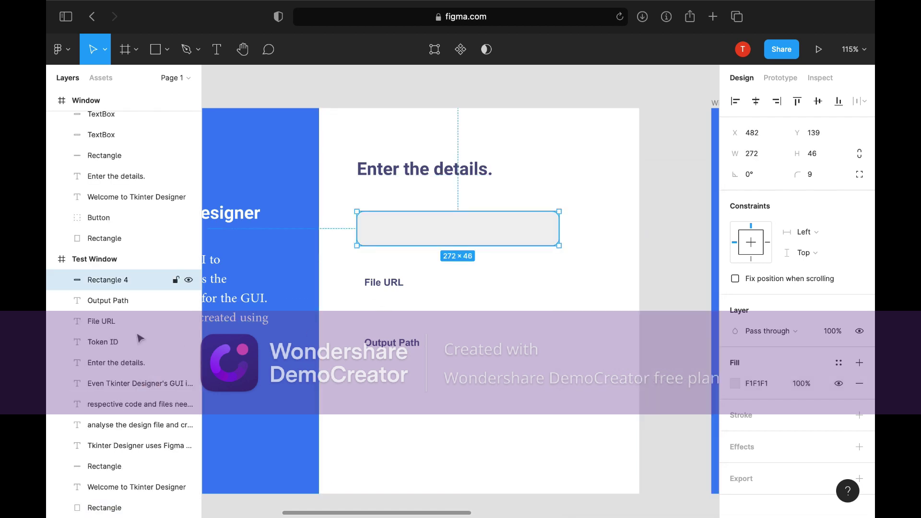
left_click_drag(124, 282, 120, 504)
left_click(442, 247)
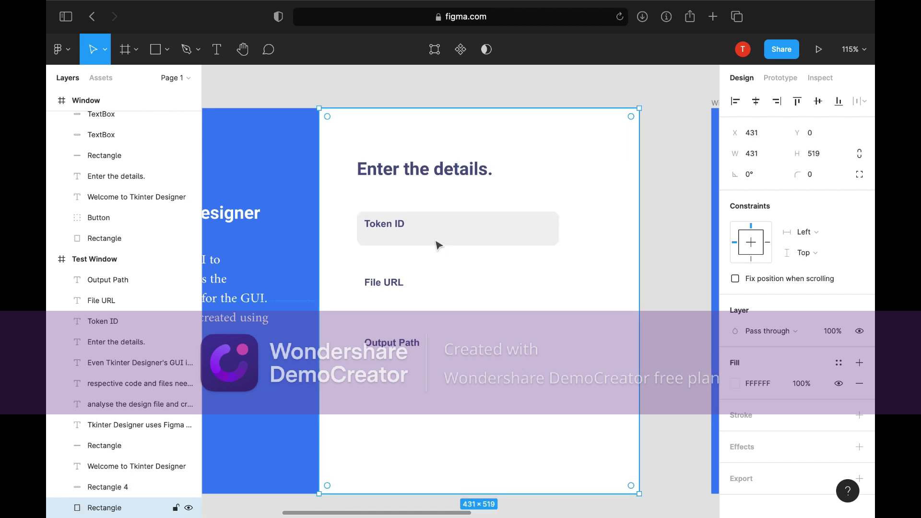
Move the Token ID text slightly up inside its light grey rectangle.
left_click(389, 229)
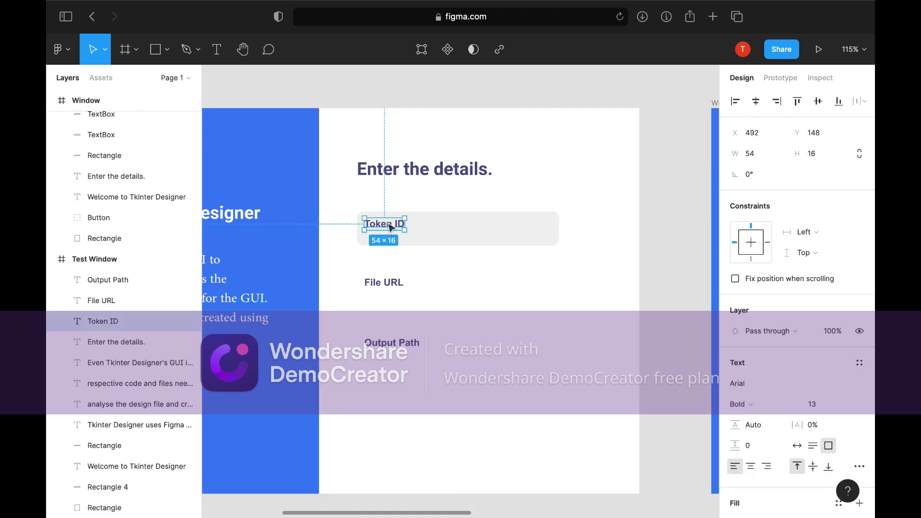
left_click(504, 238)
left_click(532, 306)
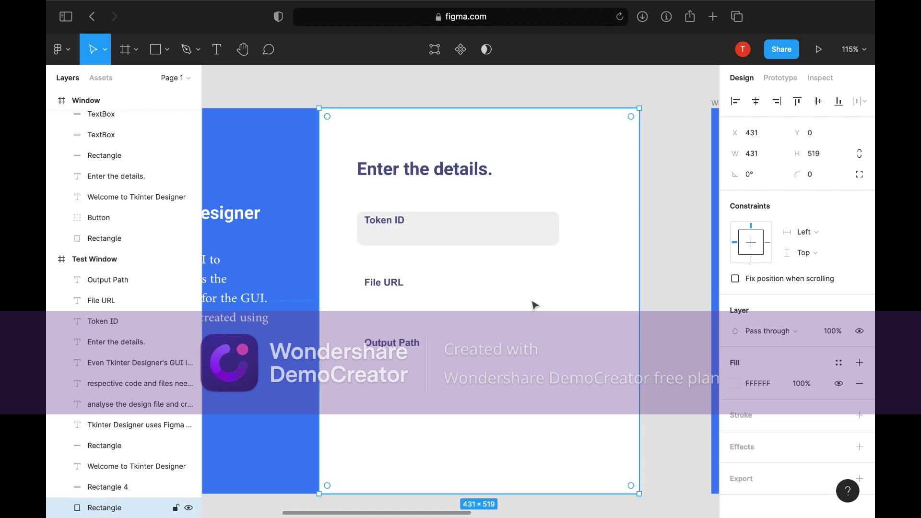
Duplicate the light grey rectangle behind the File URL and Output Path labels, at Y 222 and Y 301.
left_click(490, 241)
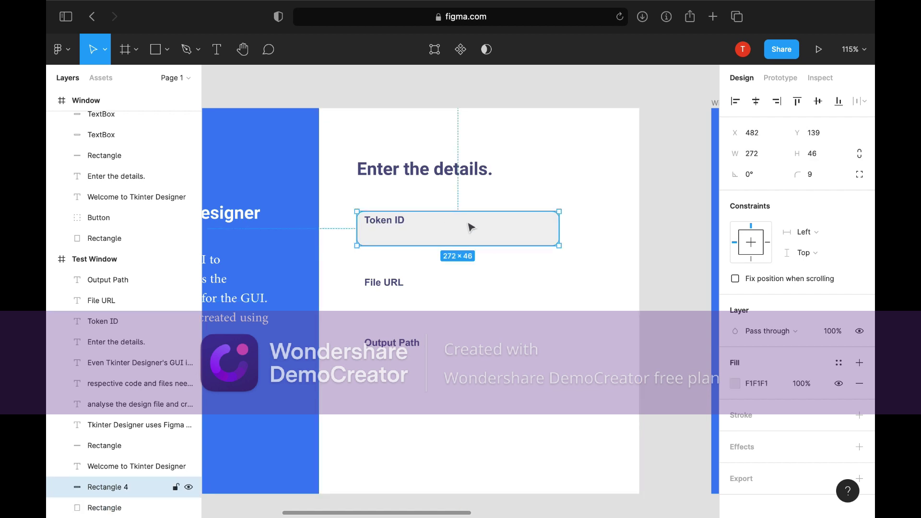
left_click_drag(474, 228, 479, 346)
left_click(522, 403)
scroll(522, 403, "down", 3)
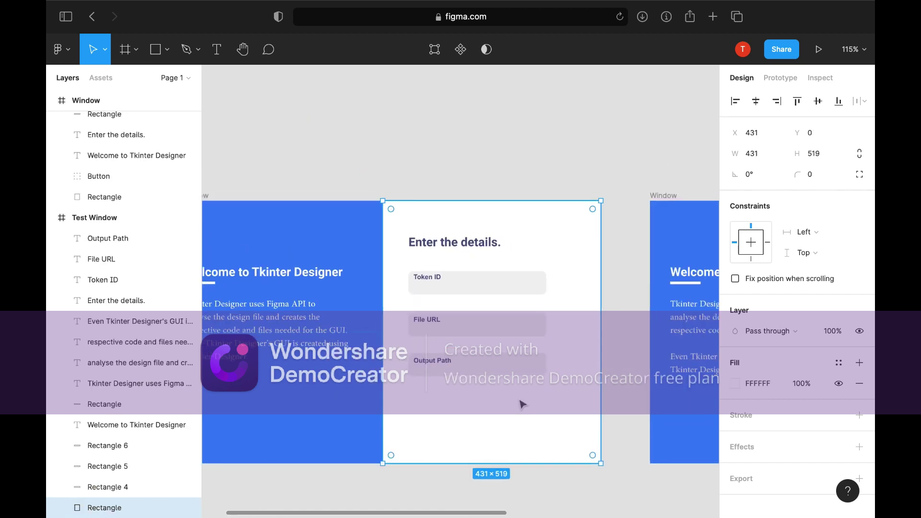
scroll(524, 403, "down", 2)
left_click(537, 479)
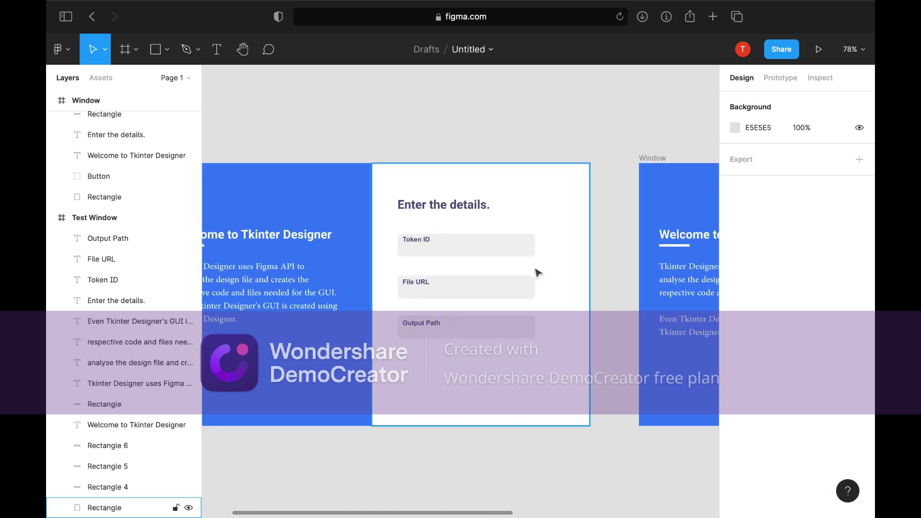
Rename the rectangle behind the Output Path label as TextBox.
left_click(487, 248)
left_click(485, 290, "shift")
left_click(484, 331, "shift")
scroll(482, 339, "up", 5)
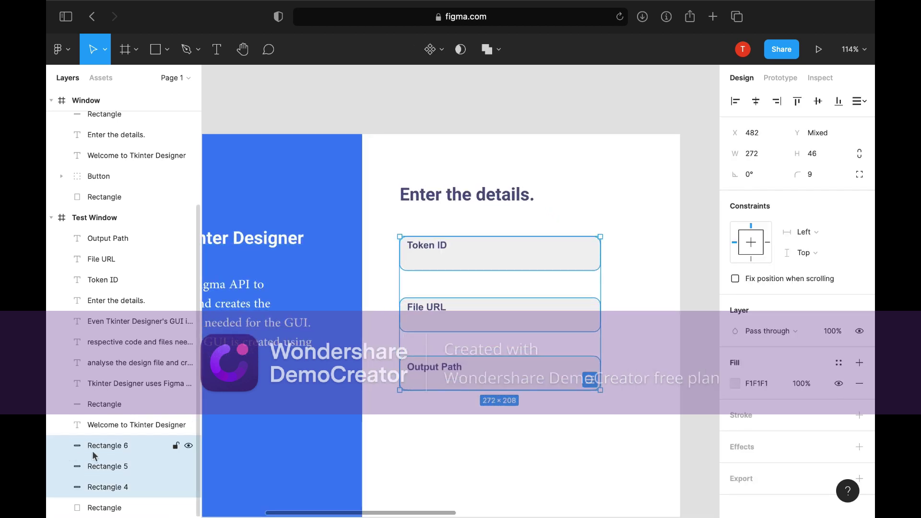
left_click(118, 448)
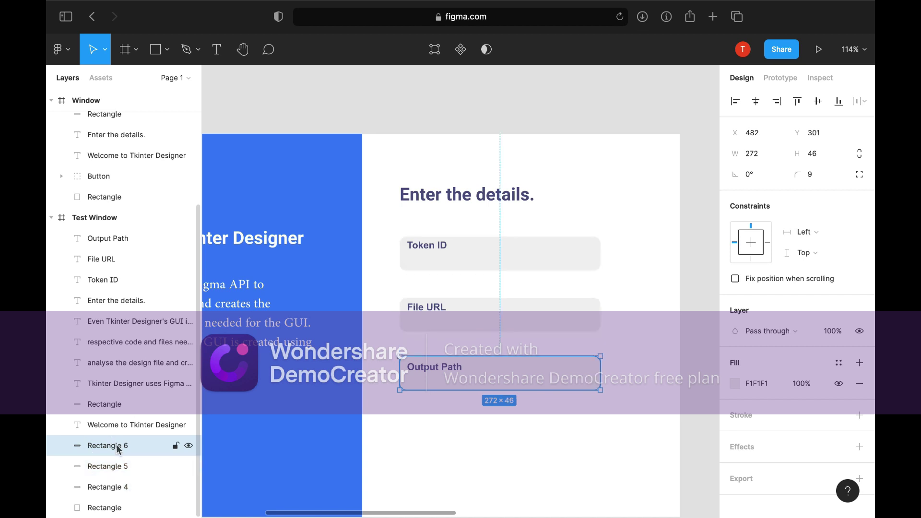
double_click(118, 449)
type("Te")
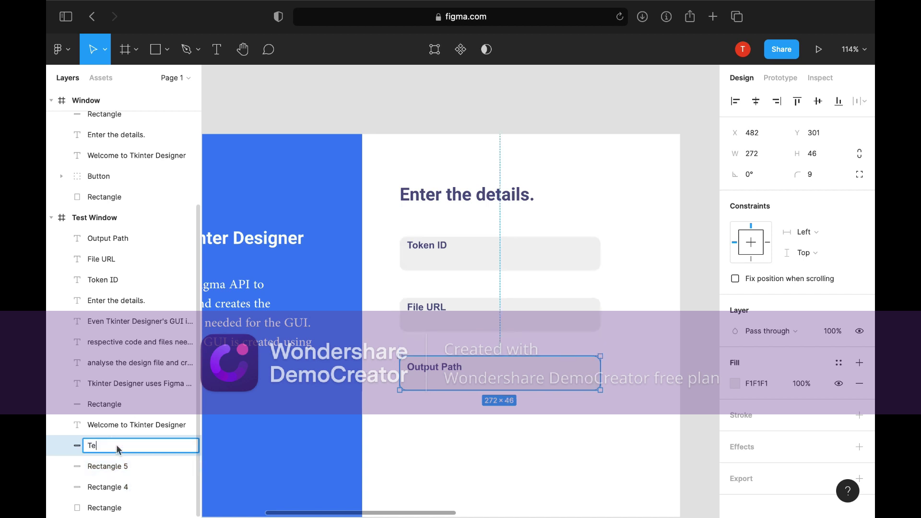
type("xtBox")
Rename the rectangles behind the File URL and Token ID labels as TextBox.
double_click(113, 468)
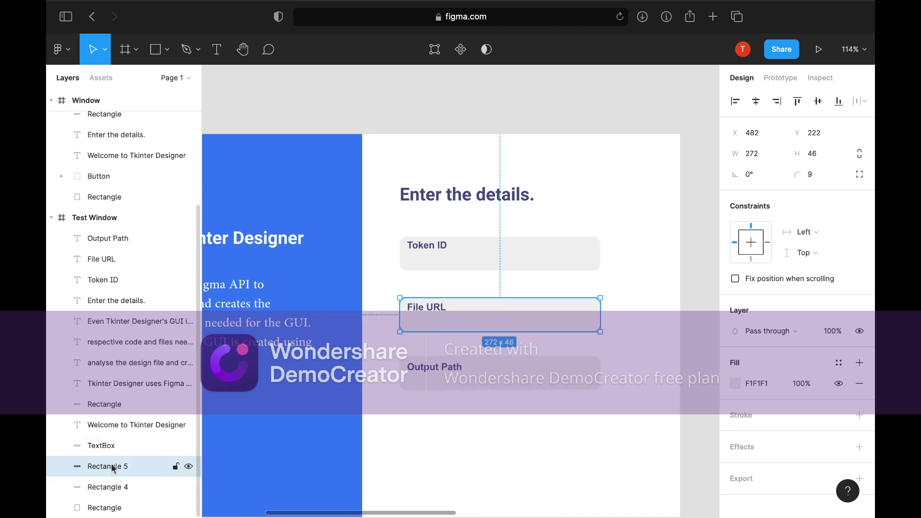
type("Text")
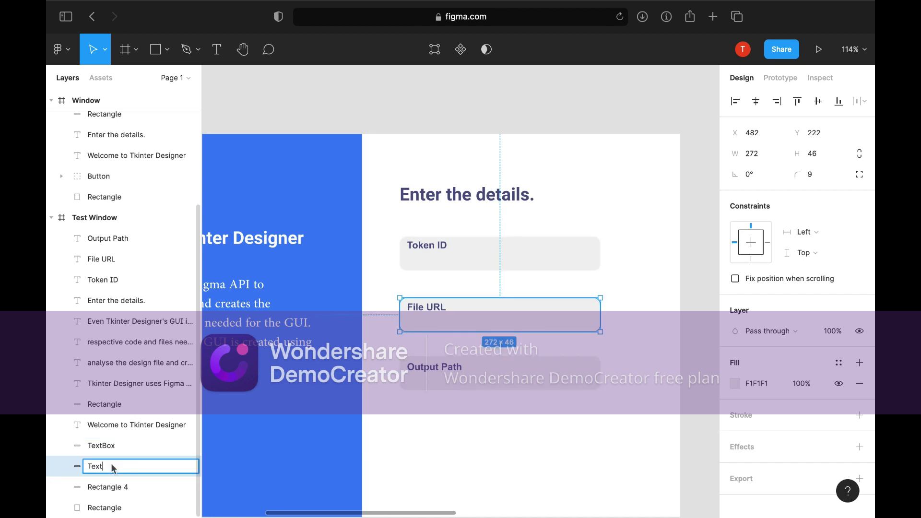
type("Box")
key("Return")
double_click(115, 487)
type("Text")
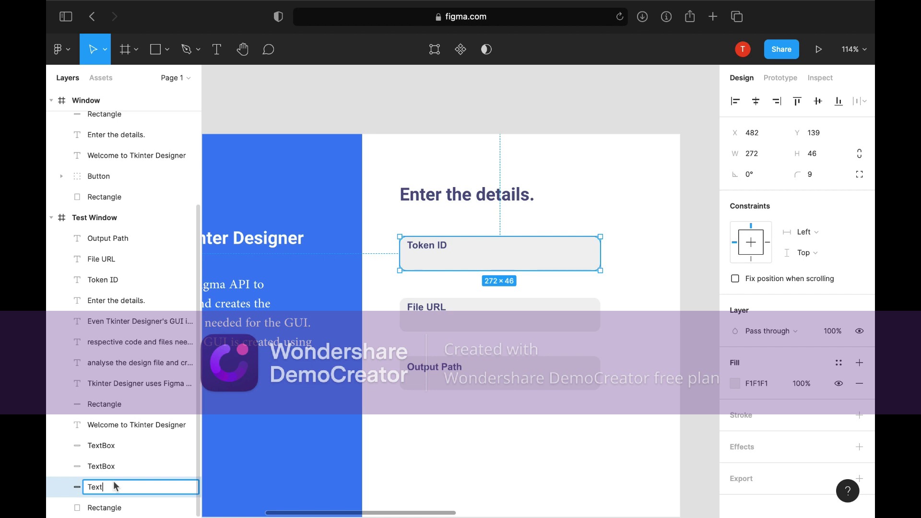
type("Box")
left_click(484, 478)
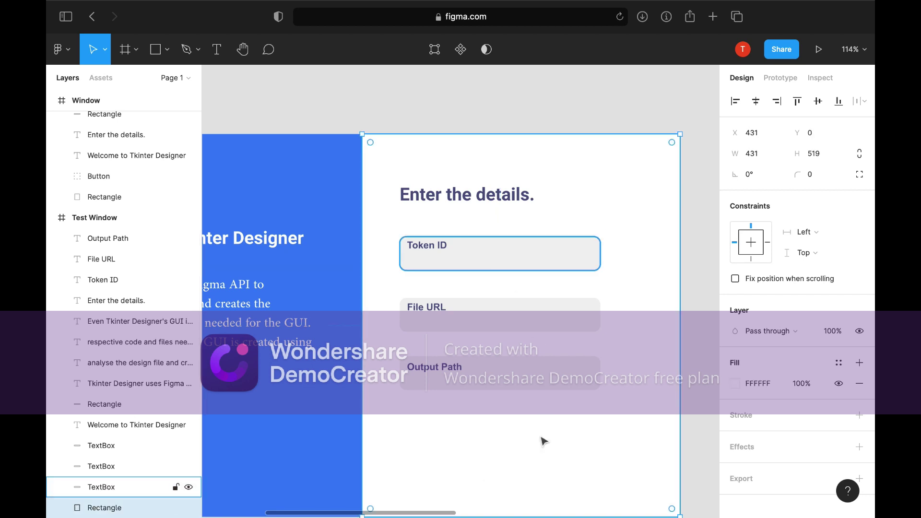
Draw a button rectangle about 146 × 36 below the Output Path text box and set its corner radius to 36.
scroll(516, 444, "down", 2)
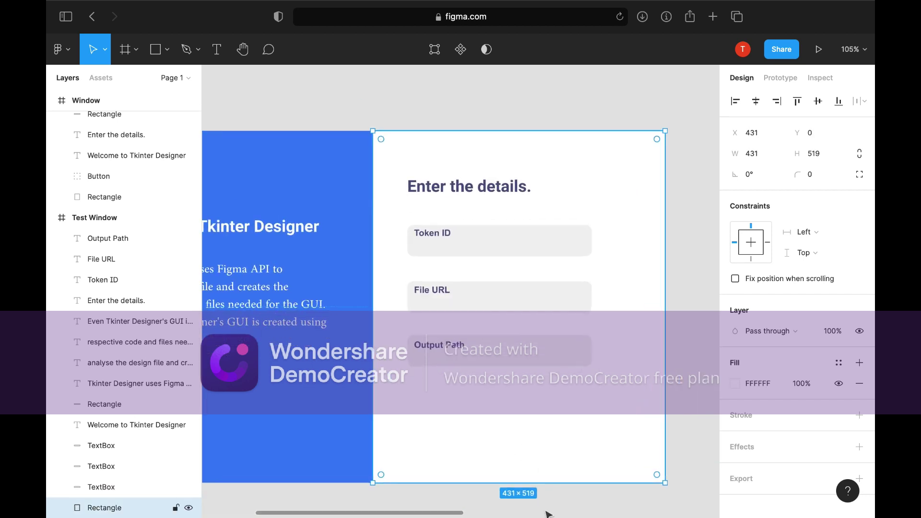
left_click(155, 50)
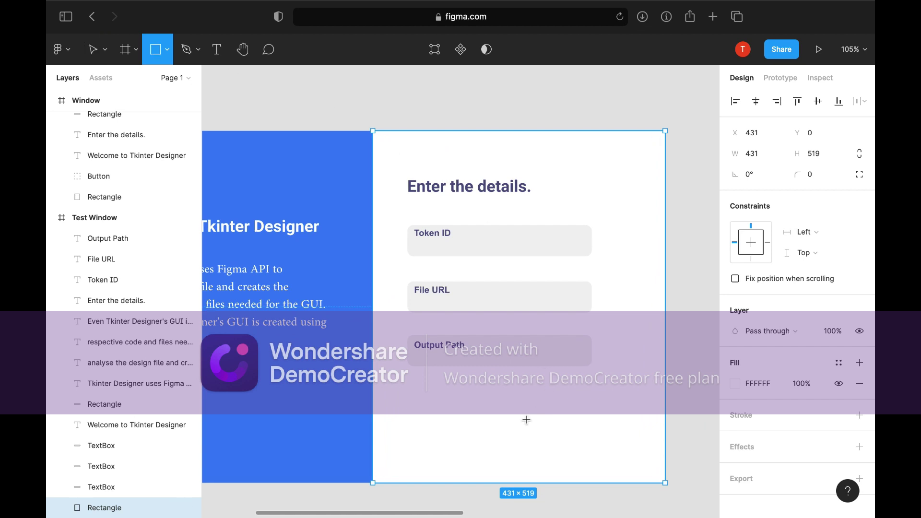
mouse_move(459, 393)
left_mouse_down()
mouse_move(562, 410)
mouse_move(559, 420)
mouse_move(522, 408)
mouse_move(530, 408)
left_mouse_up()
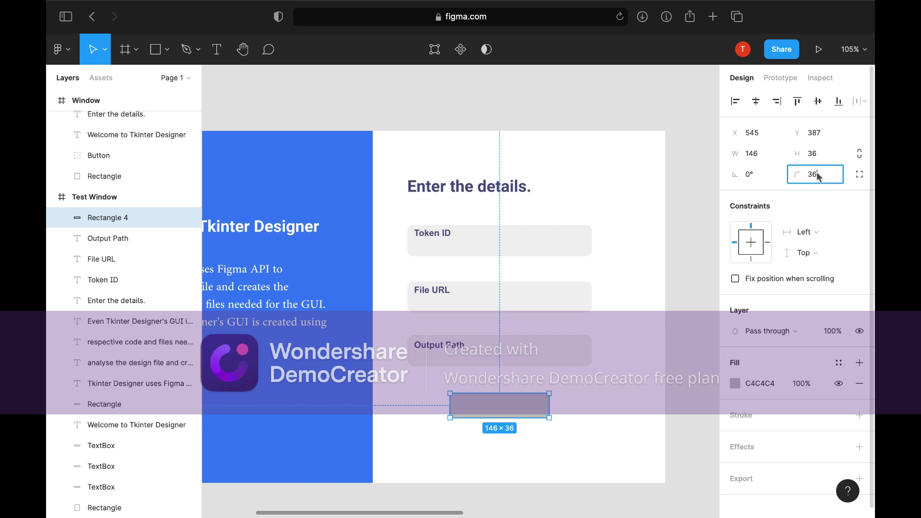
key("Return")
left_click(548, 463)
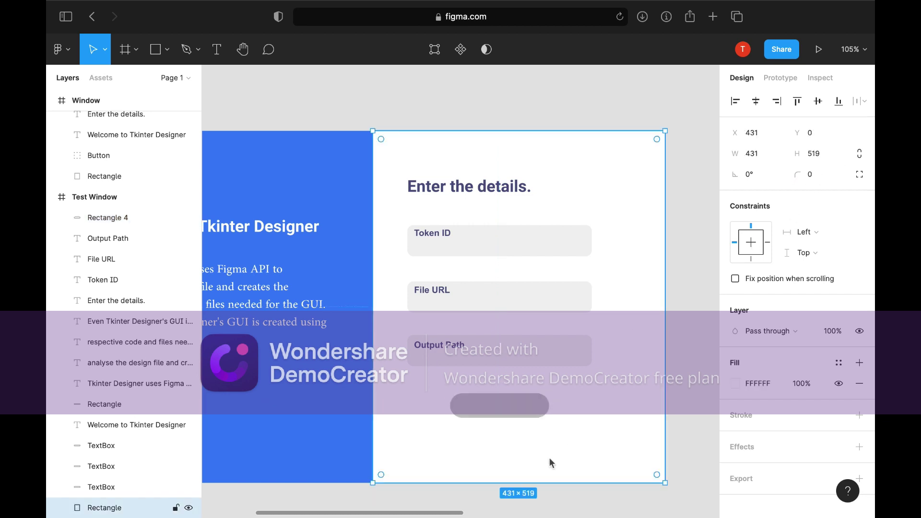
Fill the button rectangle with the blue 3A7FF6 sampled from the blue panel of Test Window.
scroll(550, 460, "down", 2)
left_click(540, 429)
left_click(501, 379)
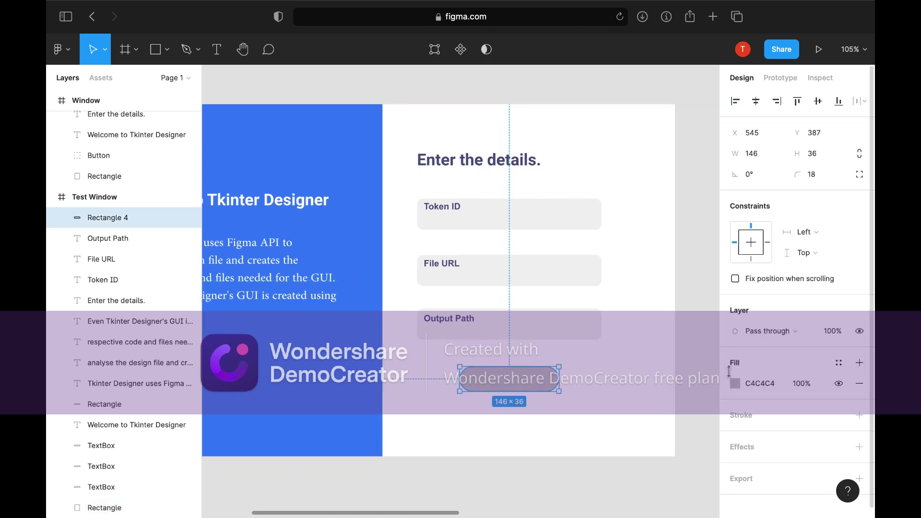
key("i")
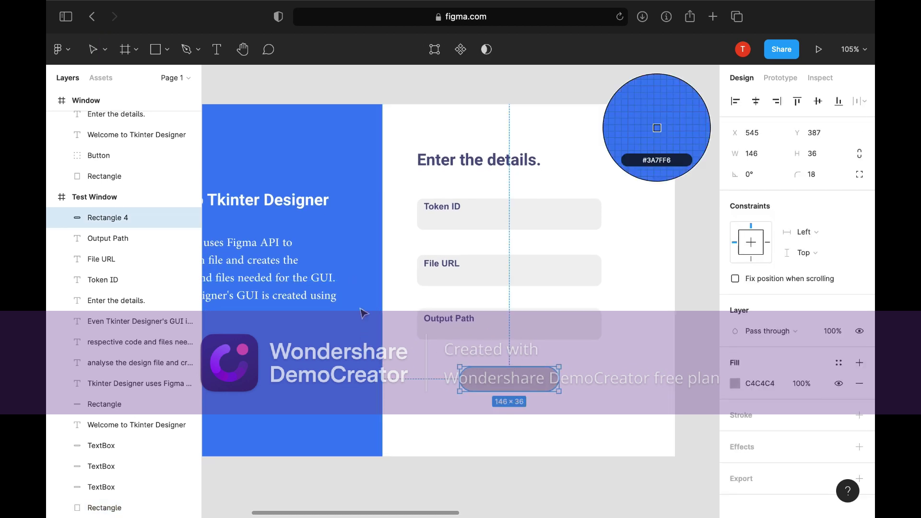
left_click(364, 313)
left_click(592, 485)
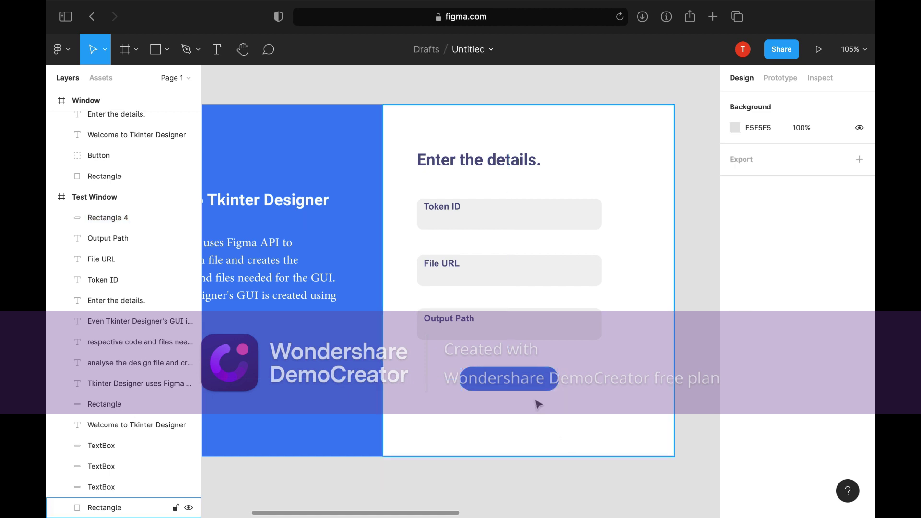
Add the text Generate and centre it on the blue button.
scroll(539, 403, "up", 5)
key("t")
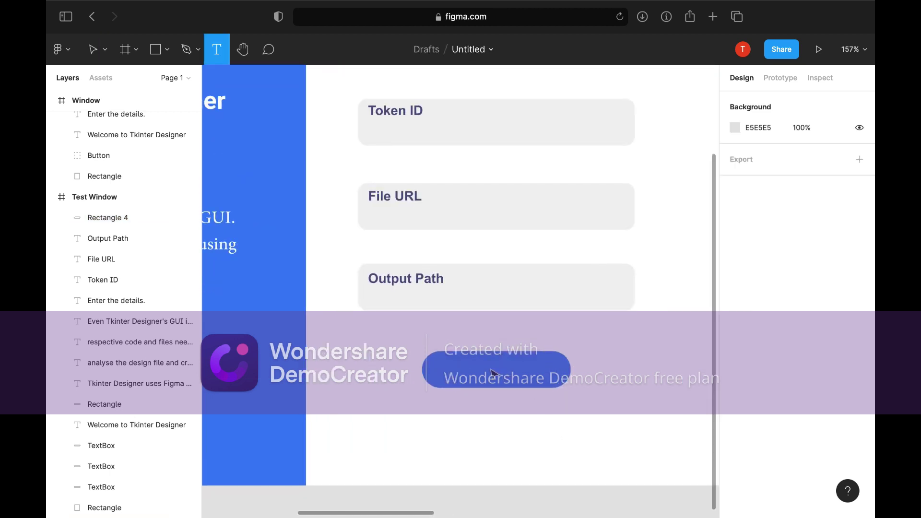
left_click(534, 374)
type("Generate")
key("Escape")
left_click_drag(542, 383, 518, 389)
left_click(542, 419)
Colour the Generate text white by sampling FFFFFF from the white background.
scroll(544, 420, "down", 3)
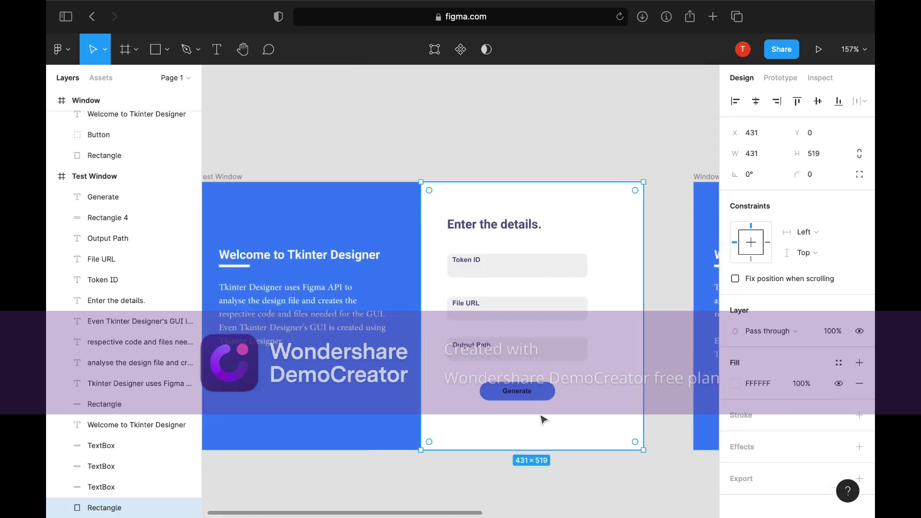
scroll(543, 420, "down", 3)
scroll(544, 420, "right", 6)
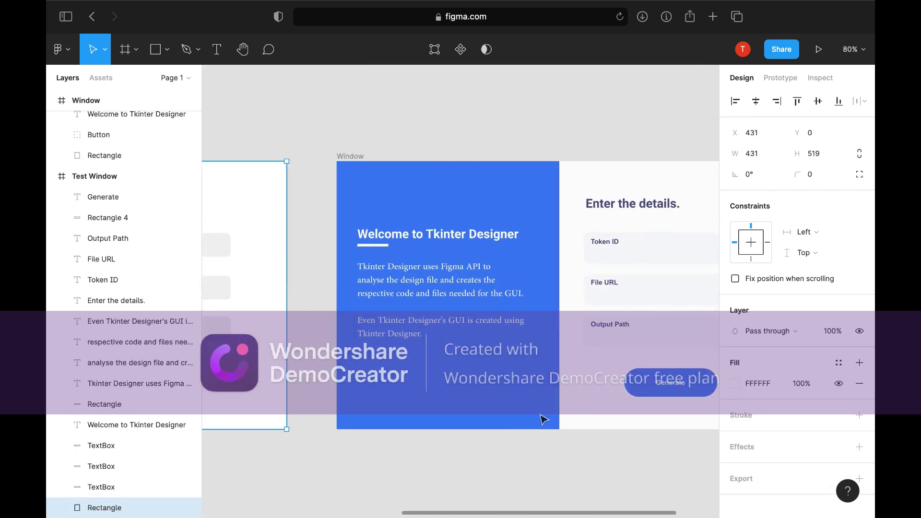
scroll(543, 420, "left", 6)
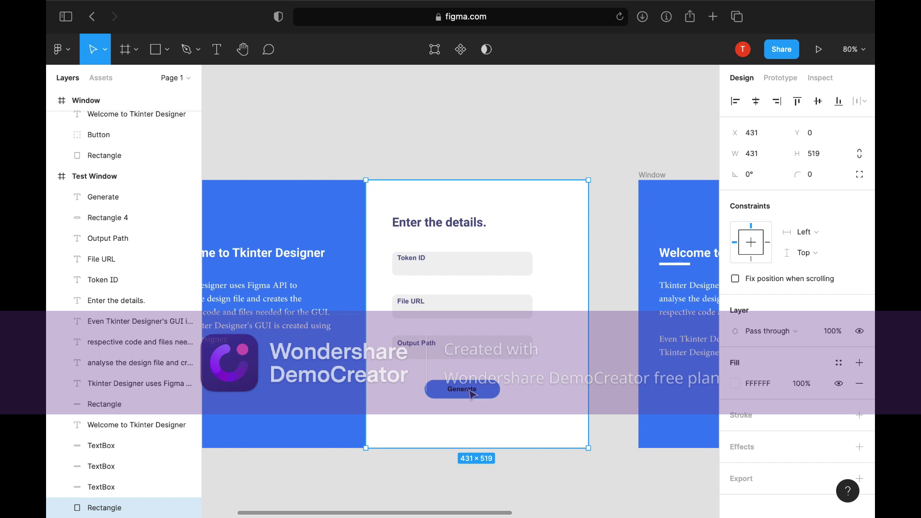
left_click(473, 393)
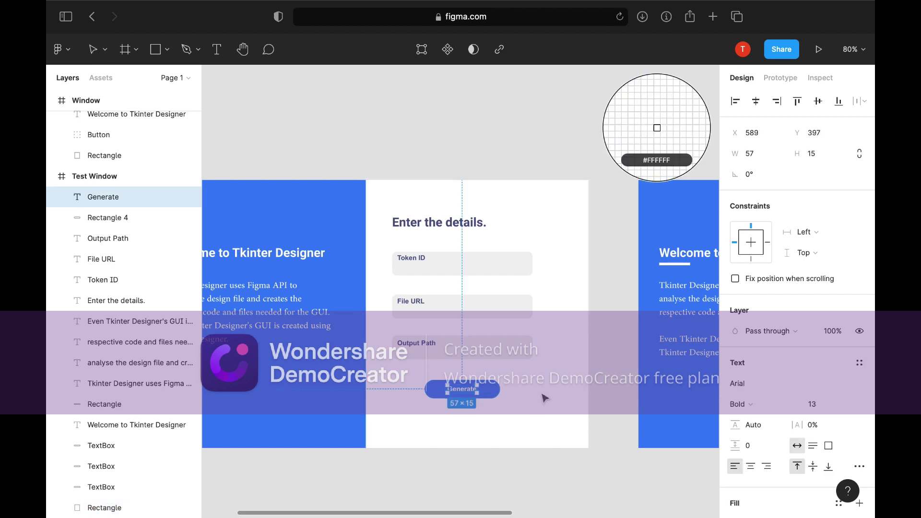
left_click(513, 469)
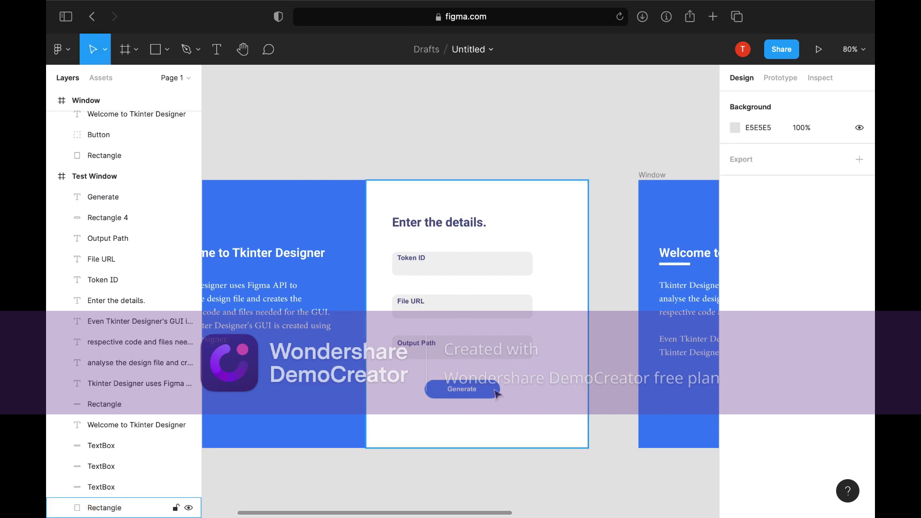
Draw a rectangle about 151 × 37 over the Generate button and move its layer beneath the blue button shape.
scroll(493, 394, "up", 5)
scroll(494, 318, "up", 5)
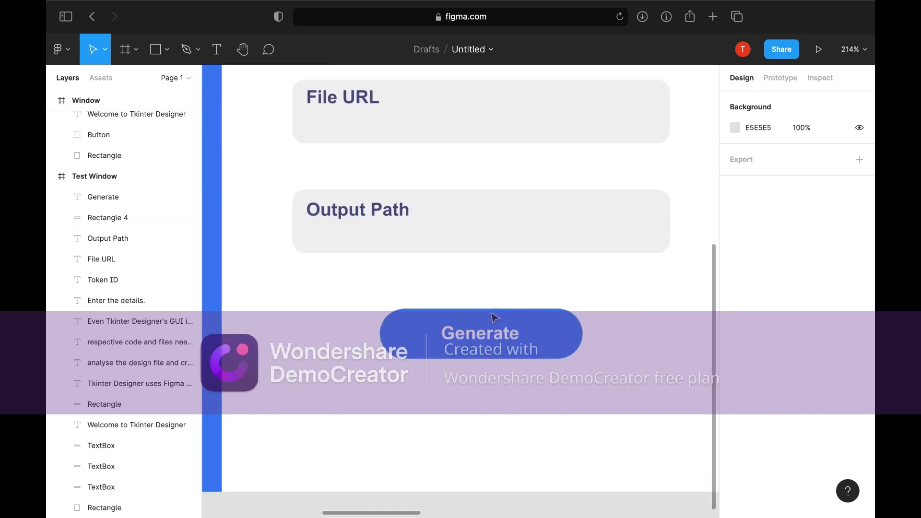
left_click(518, 345)
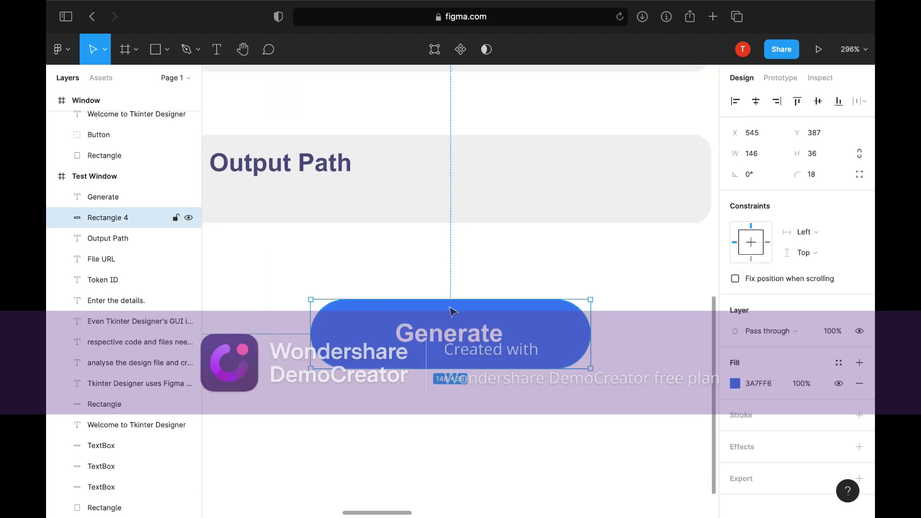
left_click(469, 340)
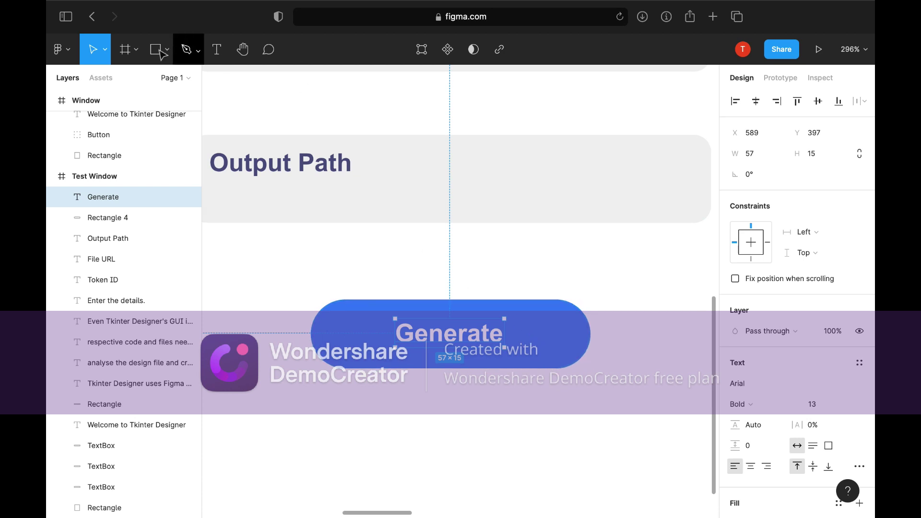
key("r")
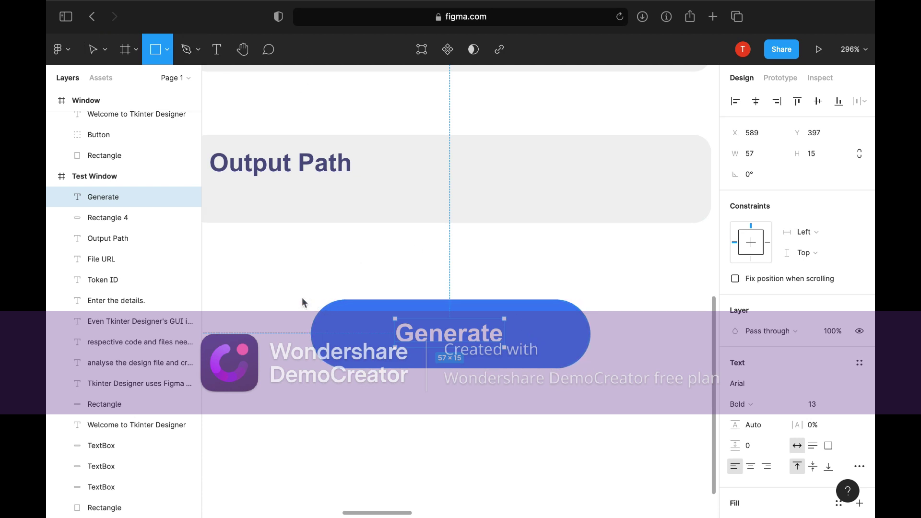
left_click_drag(302, 297, 590, 369)
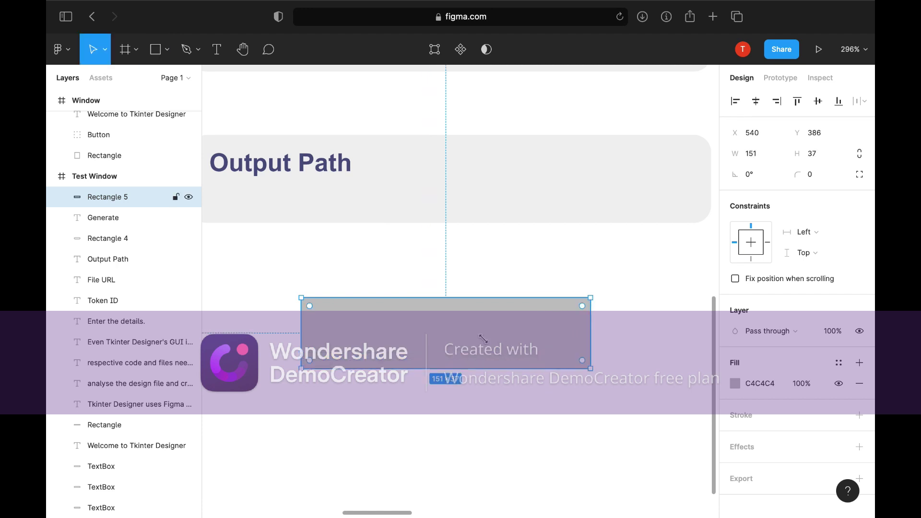
left_click_drag(101, 196, 95, 244)
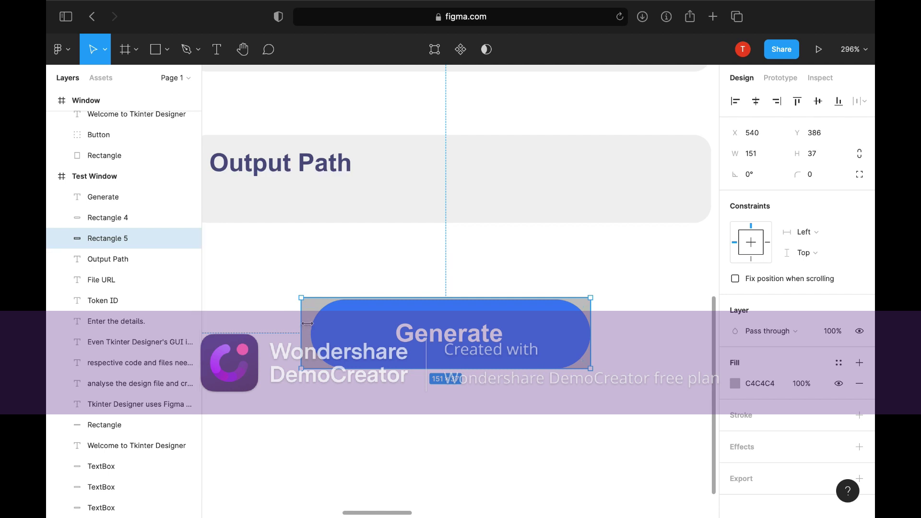
Resize the backing rectangle to 146 × 36 to match the blue button and fill it with white FFFFFF sampled from the background.
left_click_drag(304, 323, 314, 323)
left_click_drag(447, 298, 450, 300)
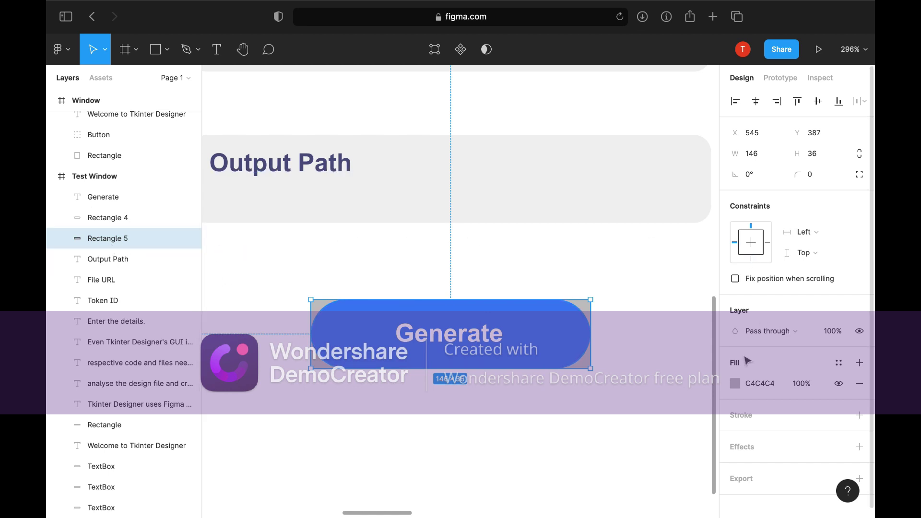
left_click(735, 383)
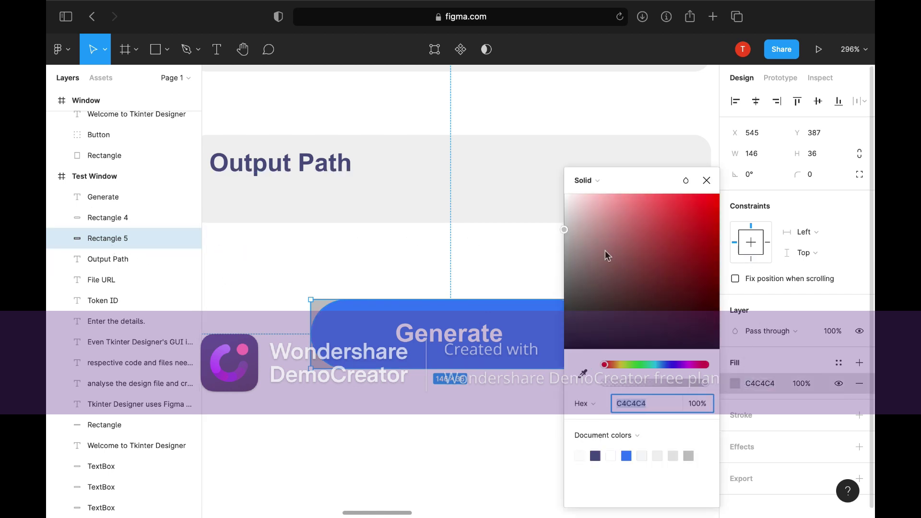
left_click(420, 260)
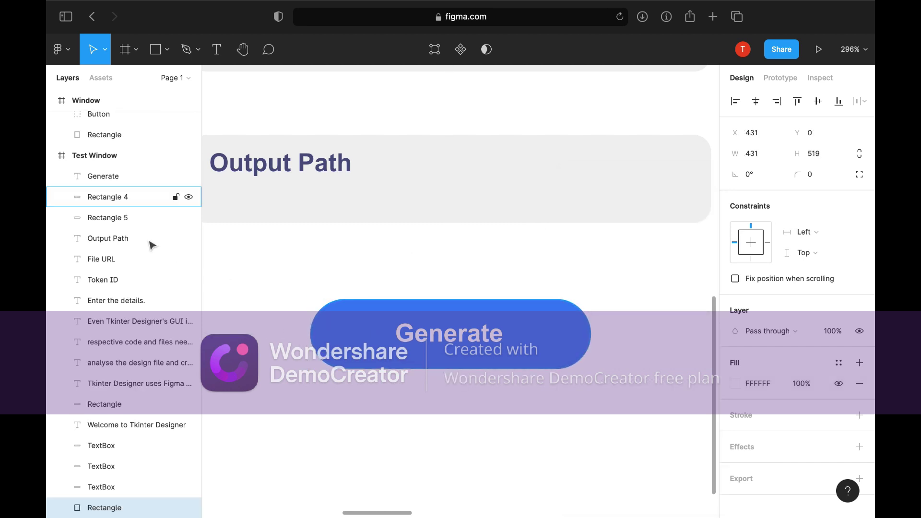
Group the Generate text with the two button rectangles and name the group Button.
left_click(324, 312)
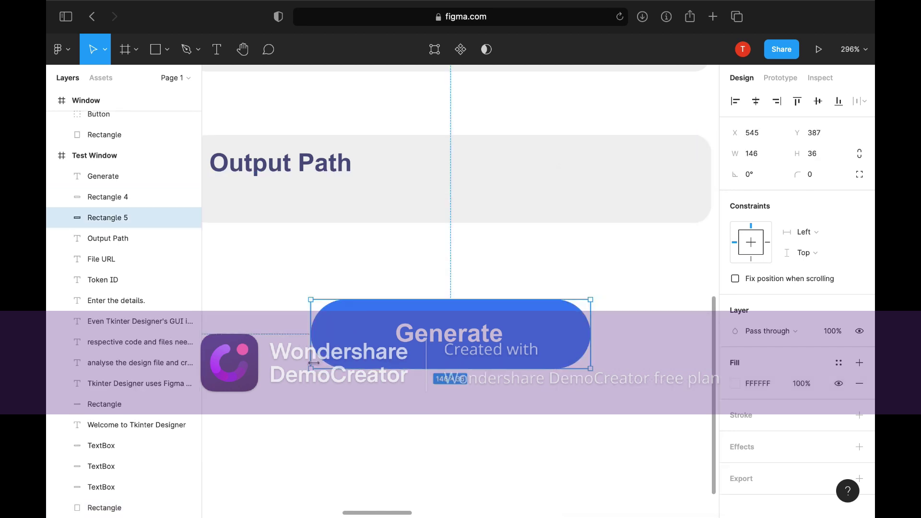
left_click(575, 313, "shift")
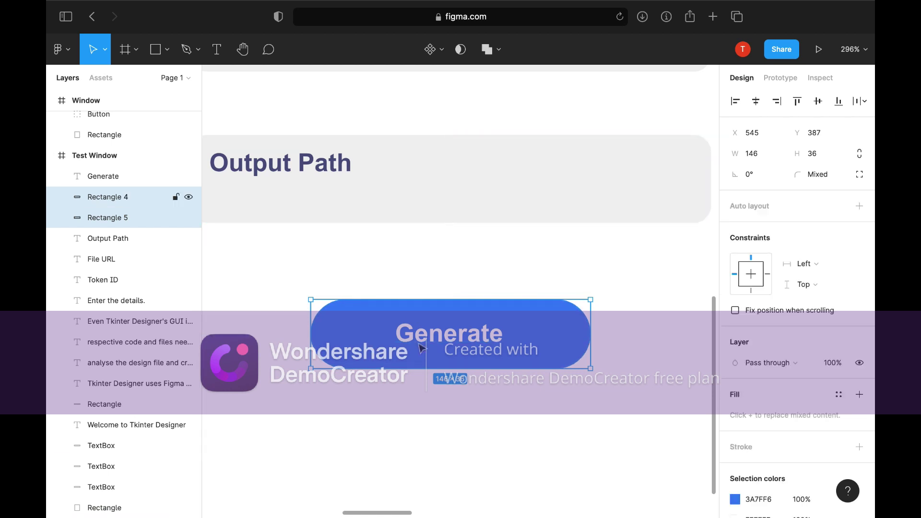
left_click(103, 176, "shift")
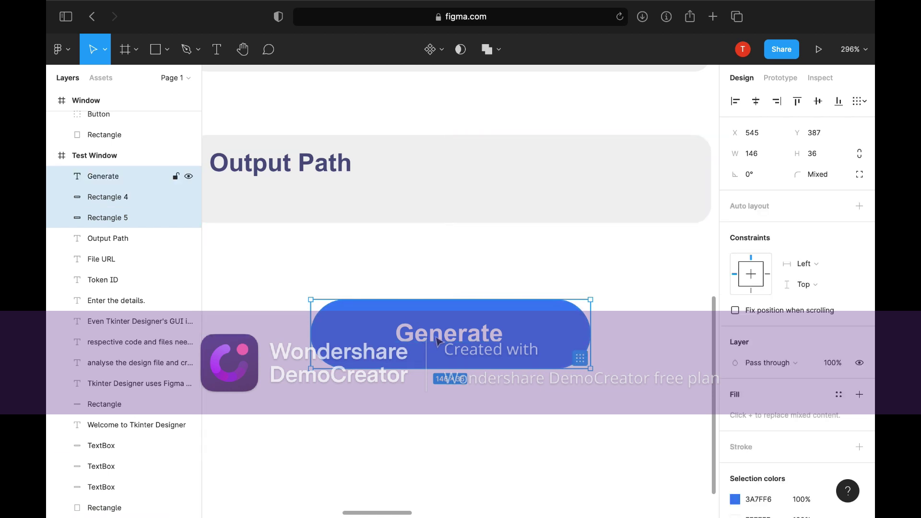
right_click(103, 190)
mouse_move(151, 402)
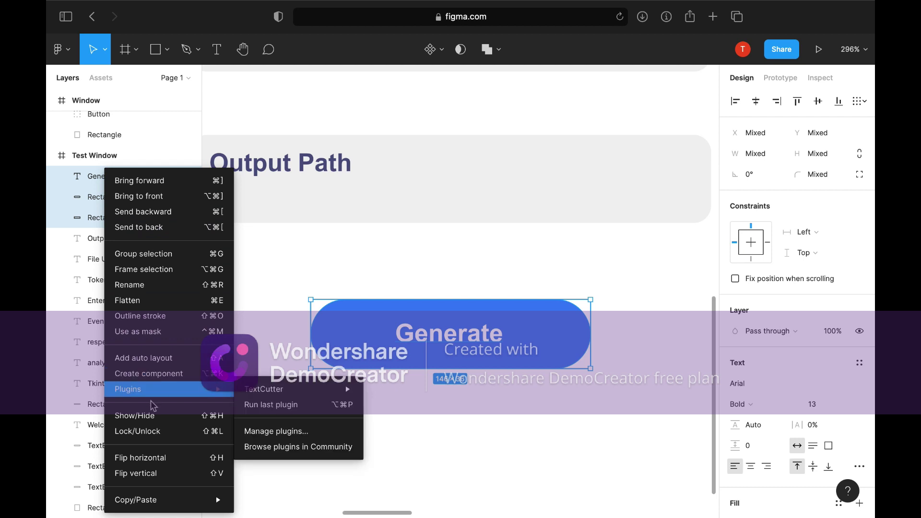
left_click(223, 258)
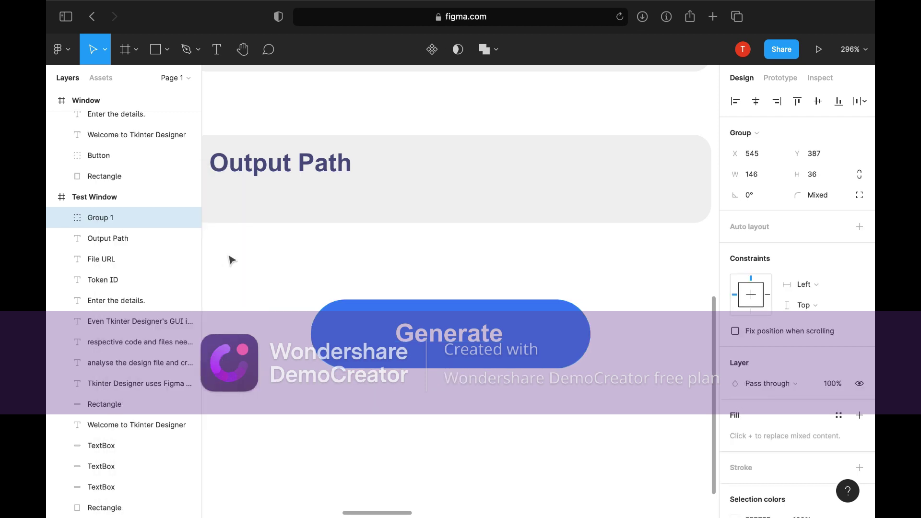
double_click(103, 219)
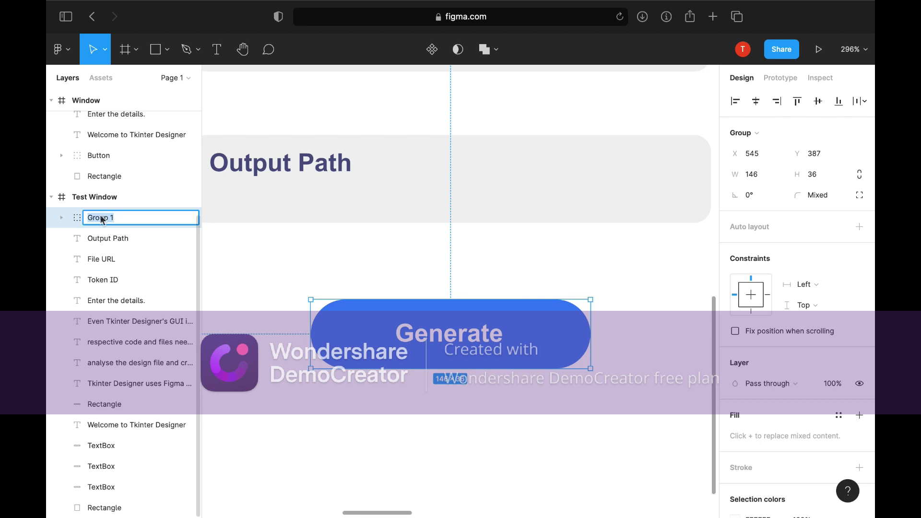
type("Button")
left_click(304, 288)
Delete the reference frame Window with all its contents, keeping only Test Window on the page.
scroll(305, 289, "down", 5)
scroll(307, 289, "down", 4)
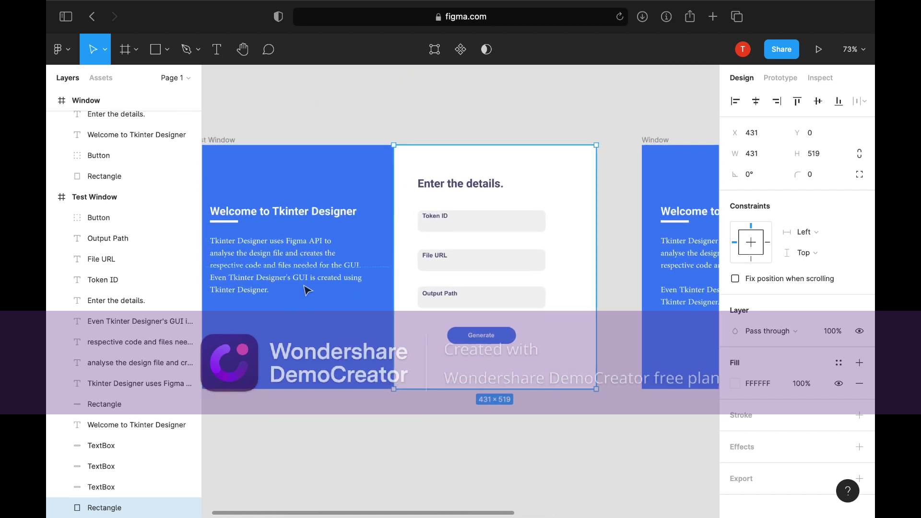
key("Escape")
scroll(345, 336, "down", 2)
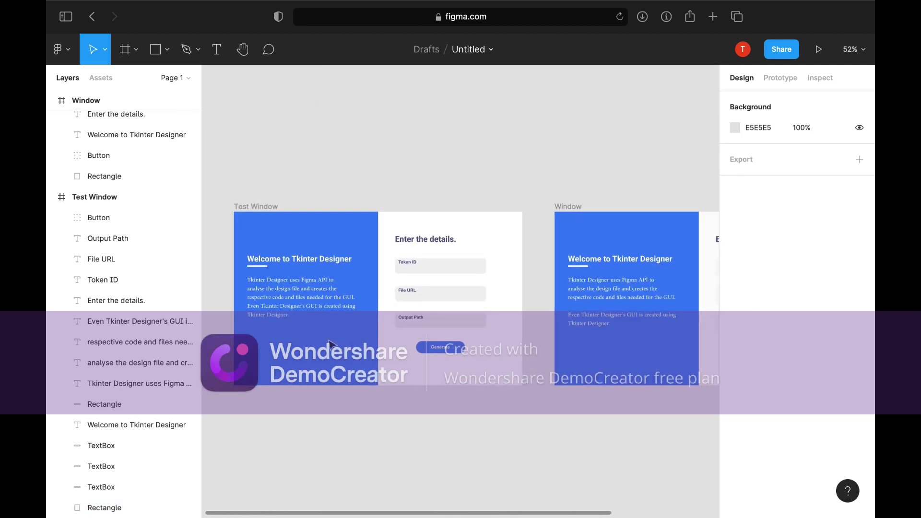
left_click(283, 287)
left_click(283, 266)
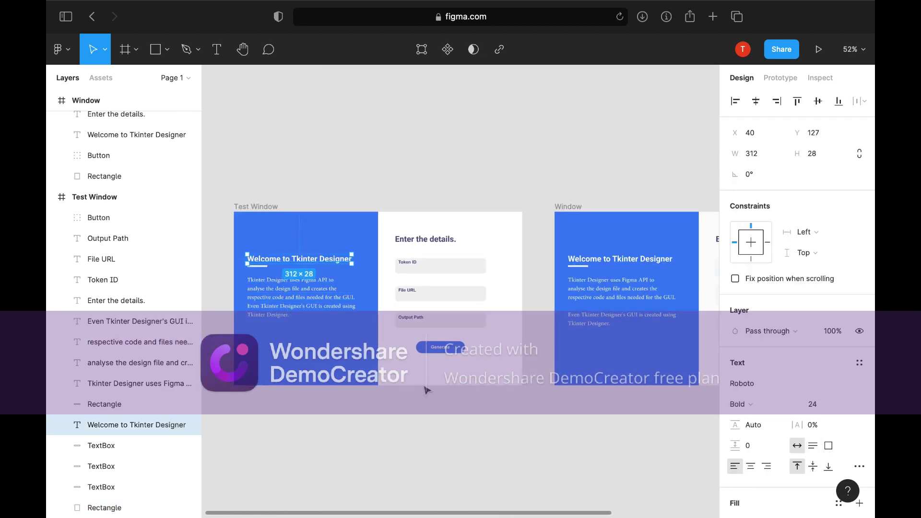
left_click(447, 417)
scroll(614, 305, "left", 2)
scroll(576, 216, "down", 2)
scroll(542, 212, "right", 2)
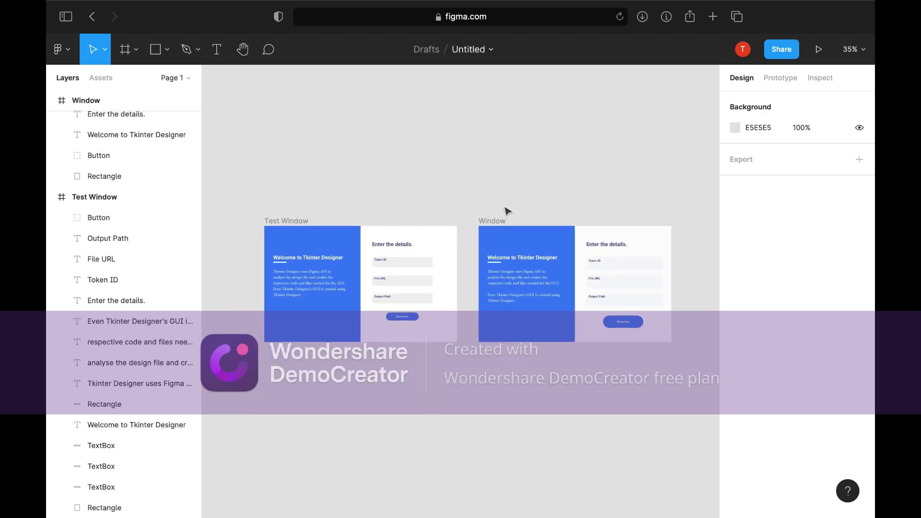
left_click_drag(472, 200, 667, 369)
key("Delete")
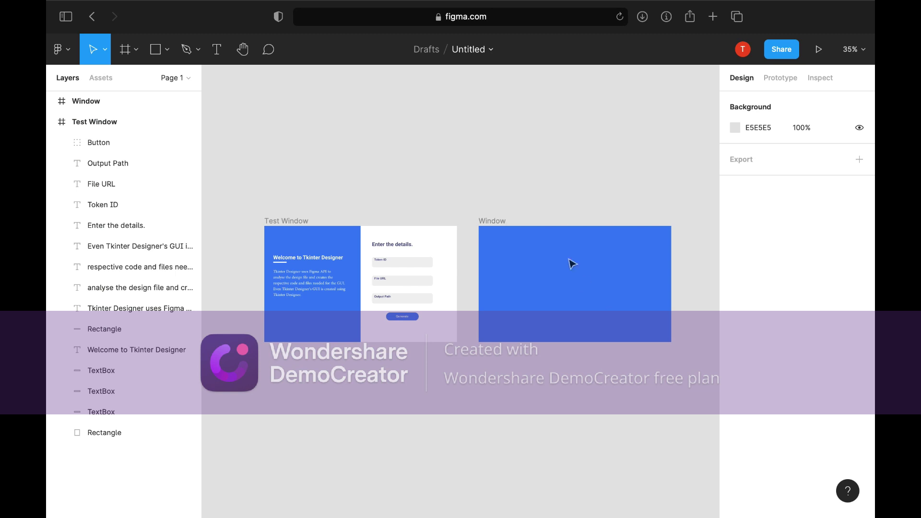
left_click(494, 220)
key("Delete")
scroll(493, 220, "left", 5)
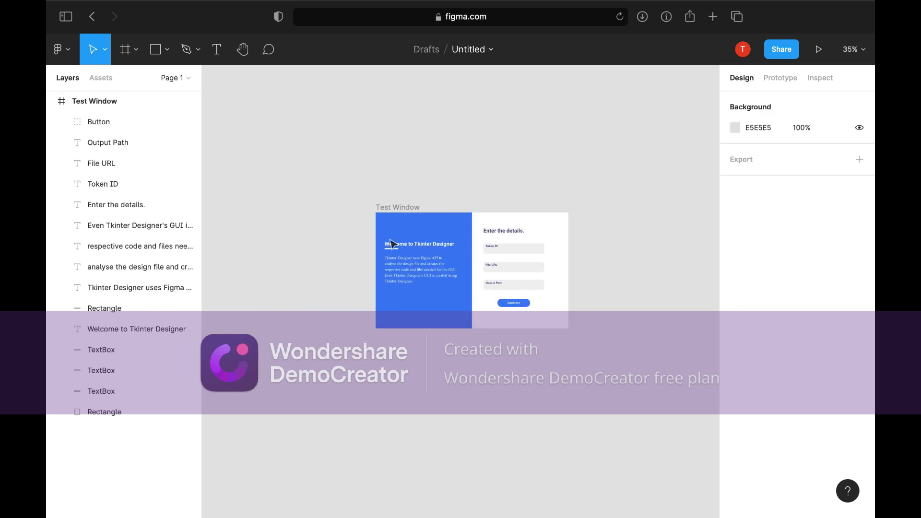
Examine the X and Y position of the Test Window frame.
scroll(392, 244, "up", 5)
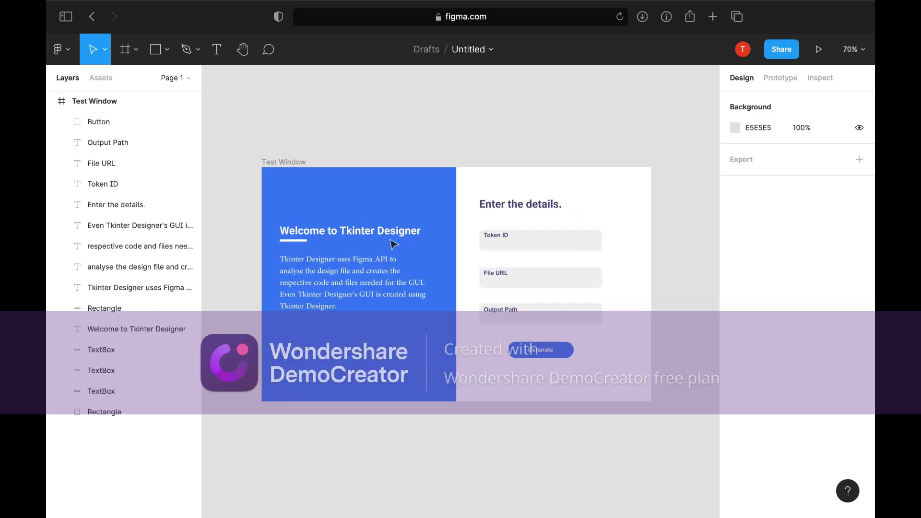
scroll(392, 244, "up", 3)
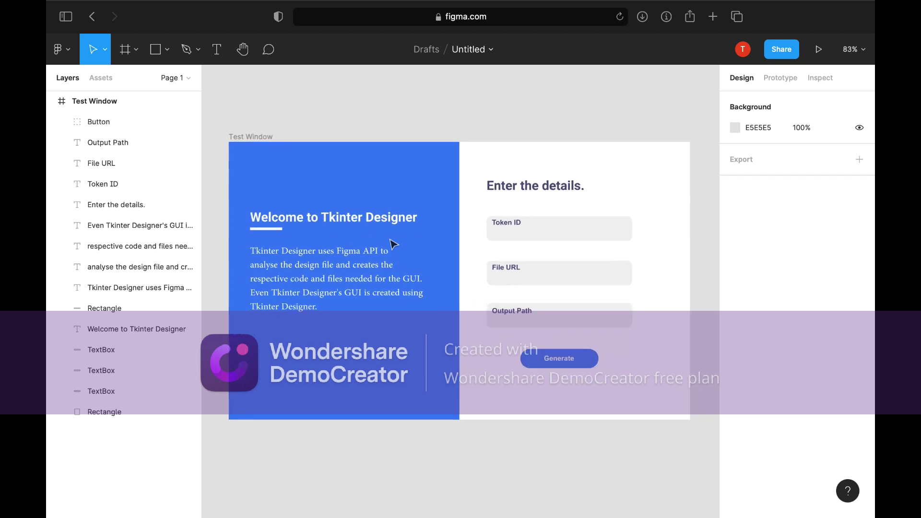
left_click(255, 136)
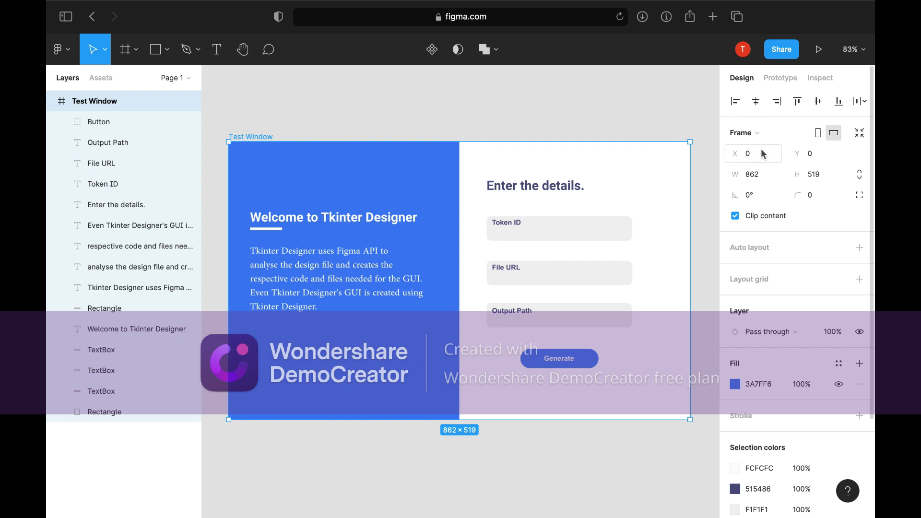
left_click(825, 153)
left_click(761, 155)
left_click(612, 150)
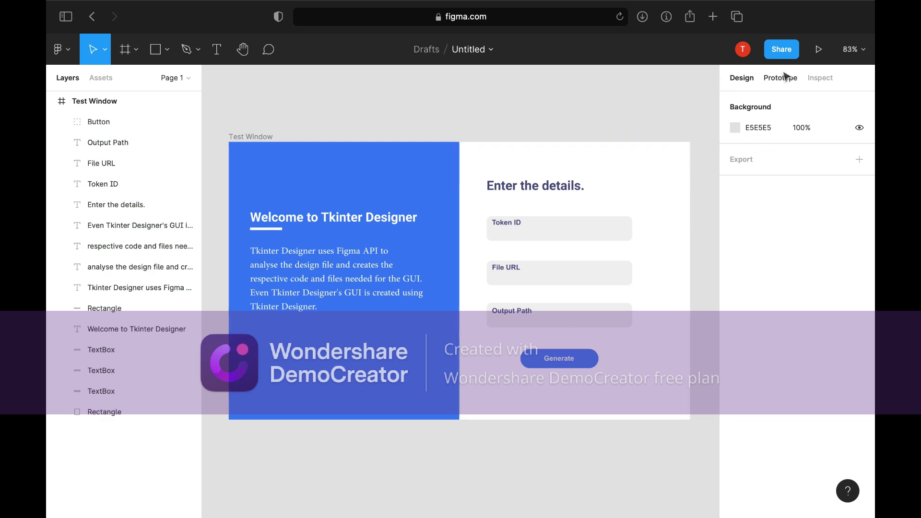
Copy the share link of the design file and paste it into the empty note in the notes app.
left_click(787, 52)
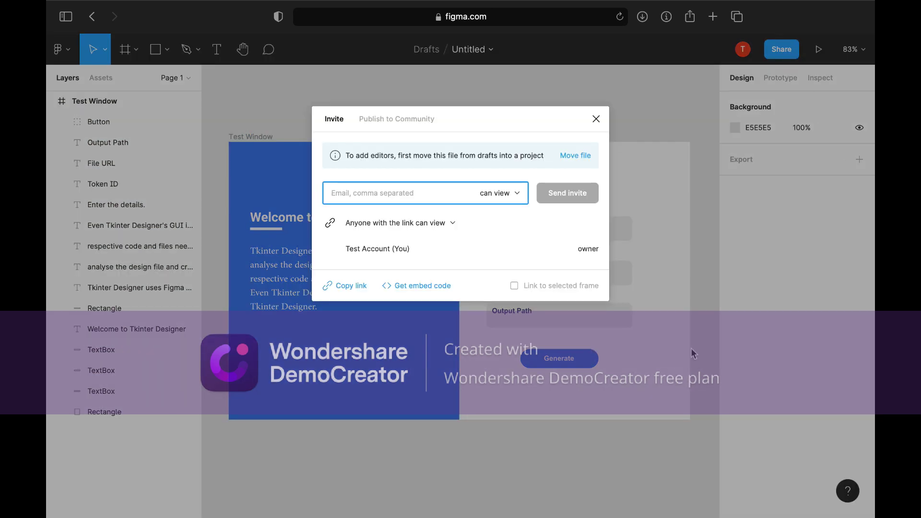
left_click(359, 287)
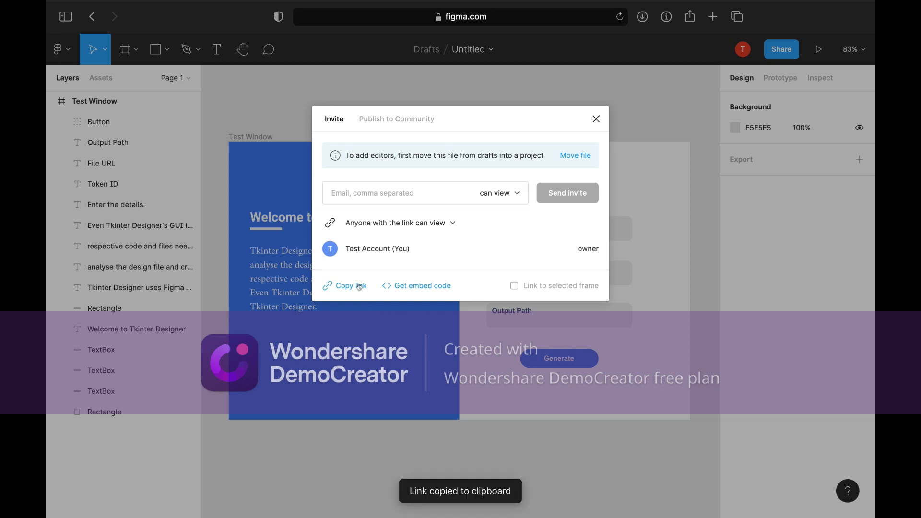
key("ctrl+Right")
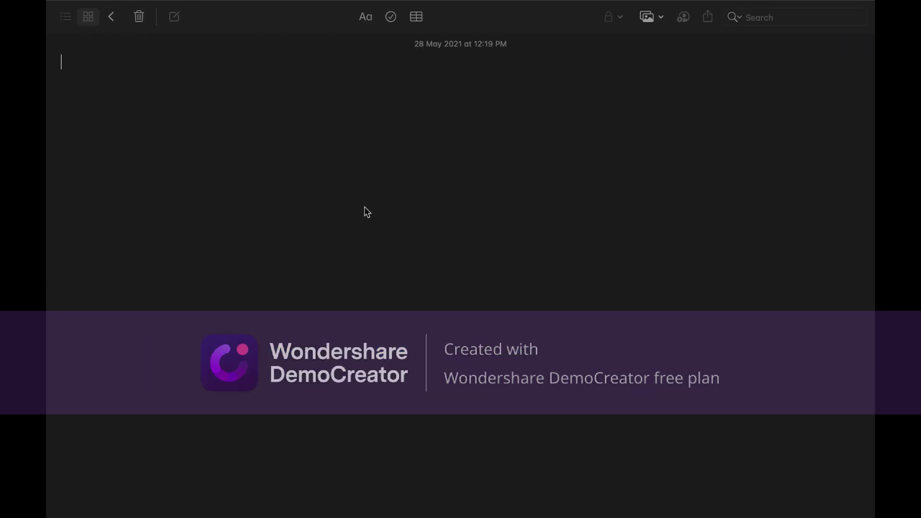
key("super+v")
key("ctrl+Left")
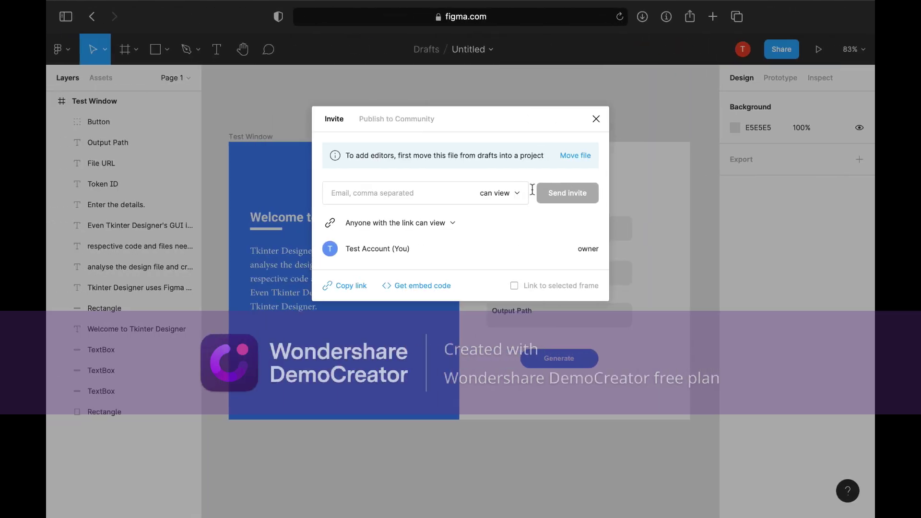
left_click(596, 118)
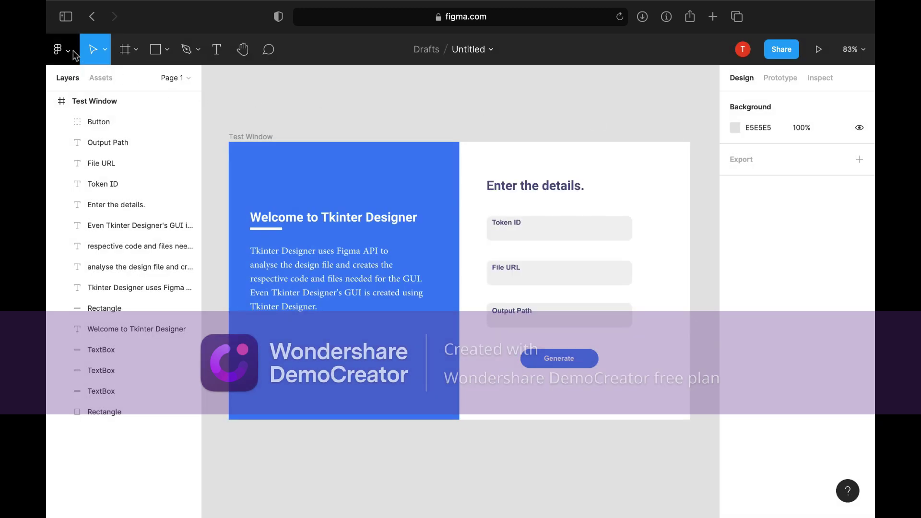
Create a personal access token with the description Test 2 in the Figma account settings.
left_click(59, 48)
left_click(94, 81)
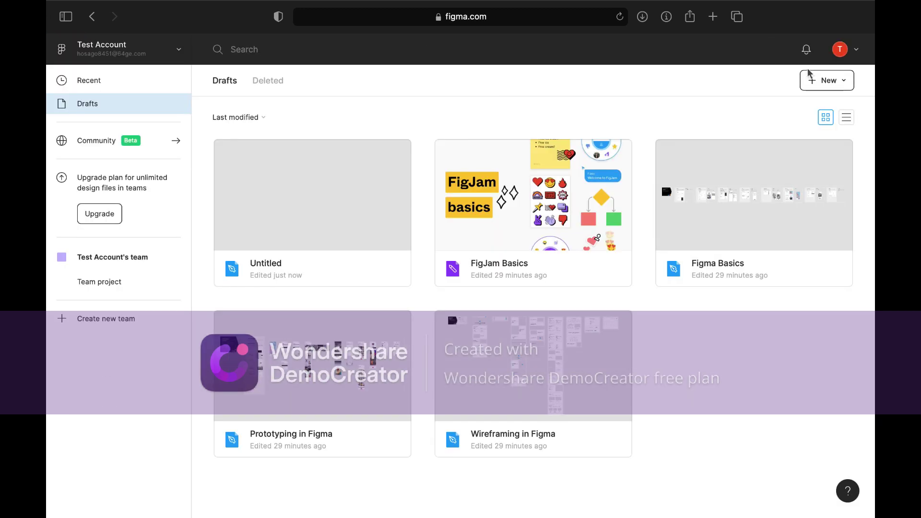
left_click(851, 50)
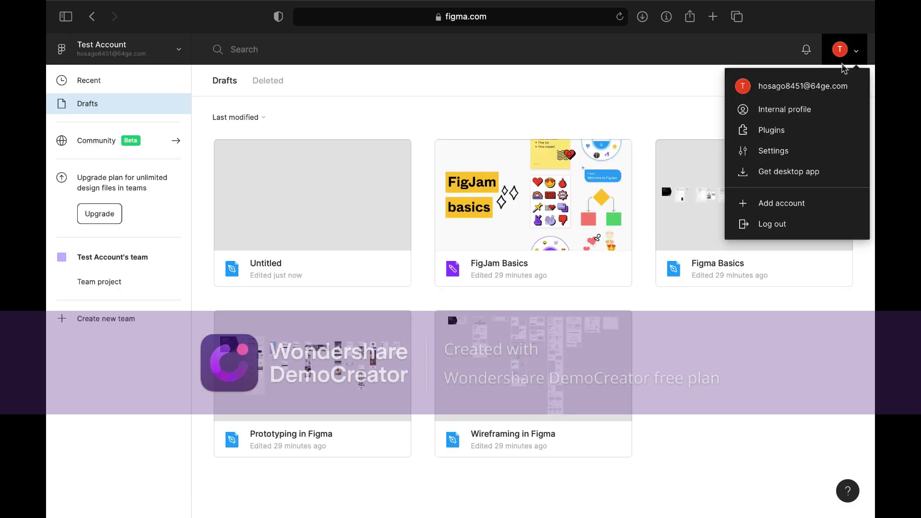
left_click(783, 157)
scroll(512, 267, "down", 5)
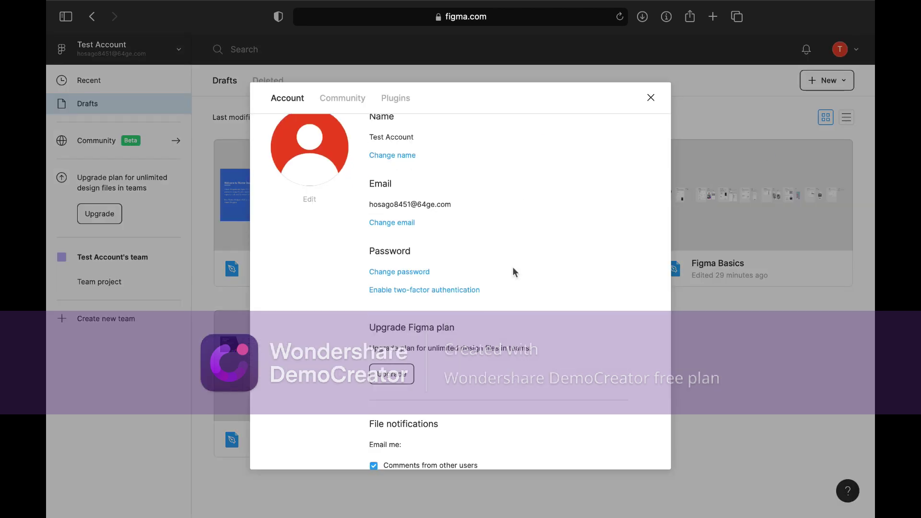
scroll(513, 268, "down", 7)
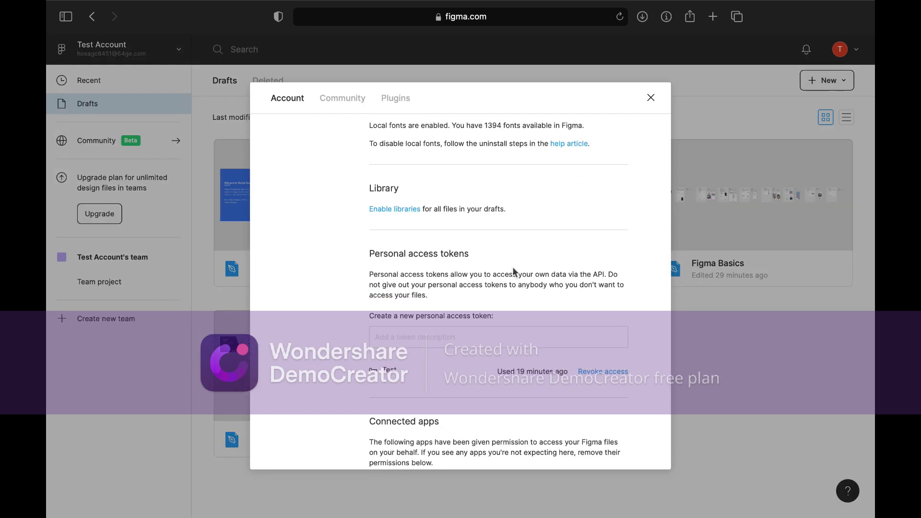
type("Test 2")
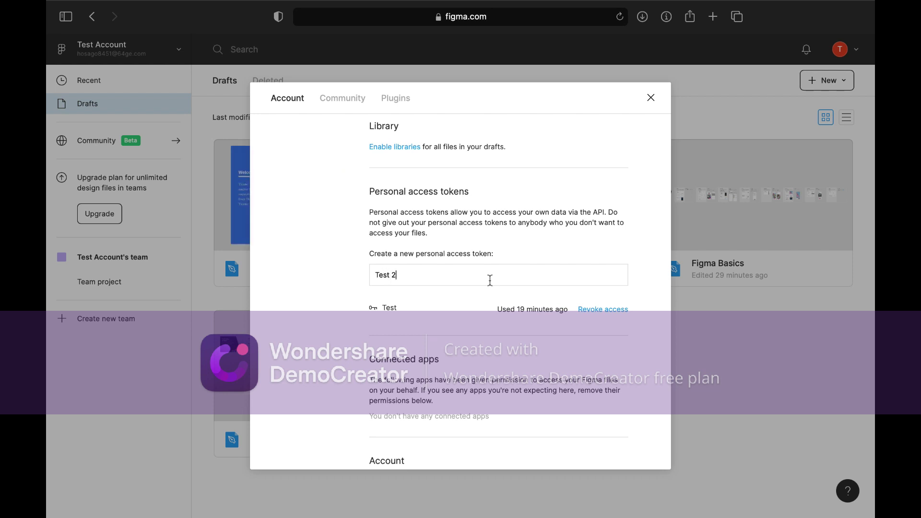
key("Return")
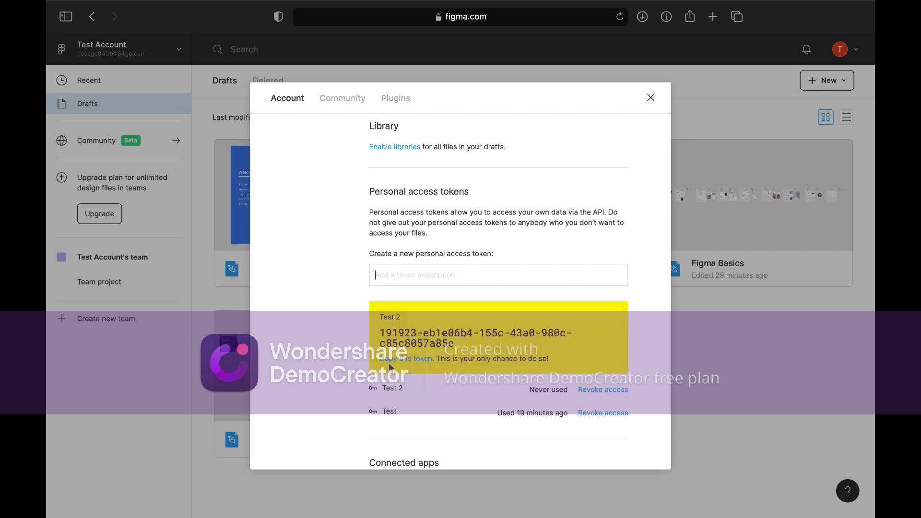
Copy the new personal access token and paste it into the note below the file link.
left_click(389, 360)
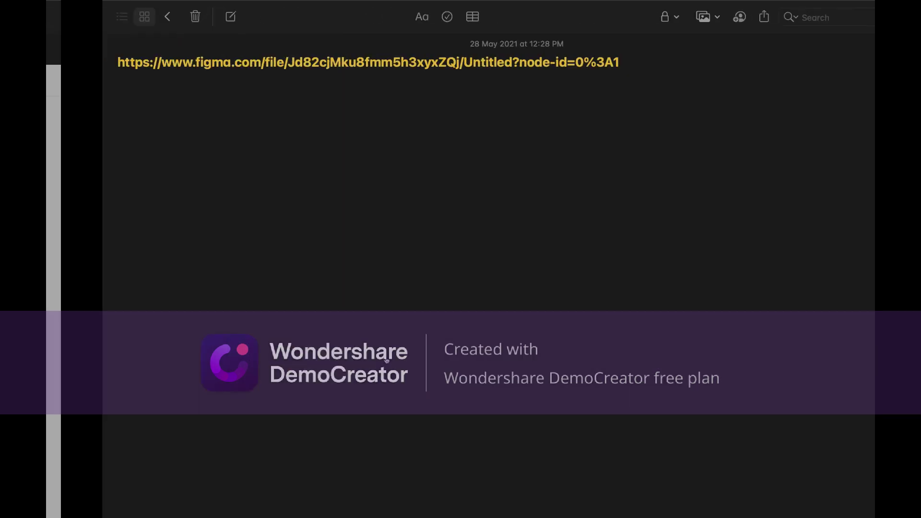
key("Return")
key("Return")
left_click(263, 50)
key("super+v")
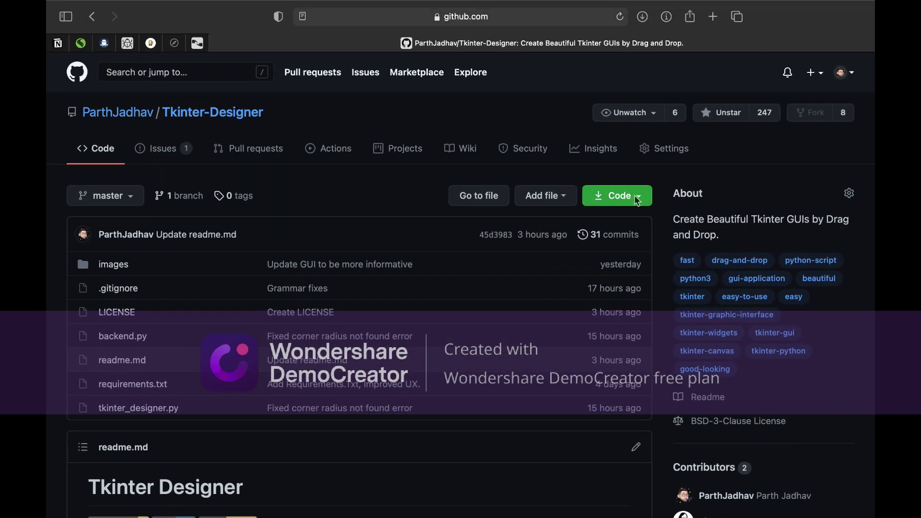
Switch to GitHub and copy the HTTPS clone URL of the Tkinter-Designer repository.
left_click(634, 197)
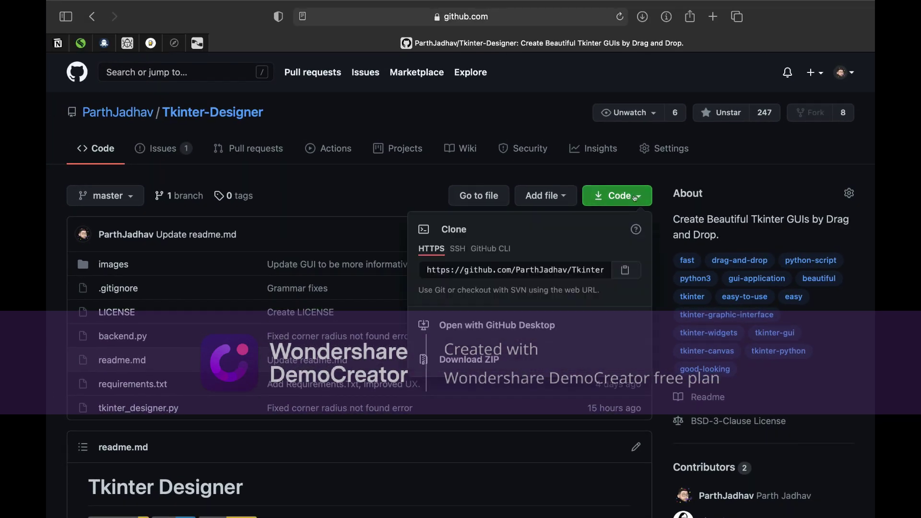
left_click(619, 272)
left_click(370, 190)
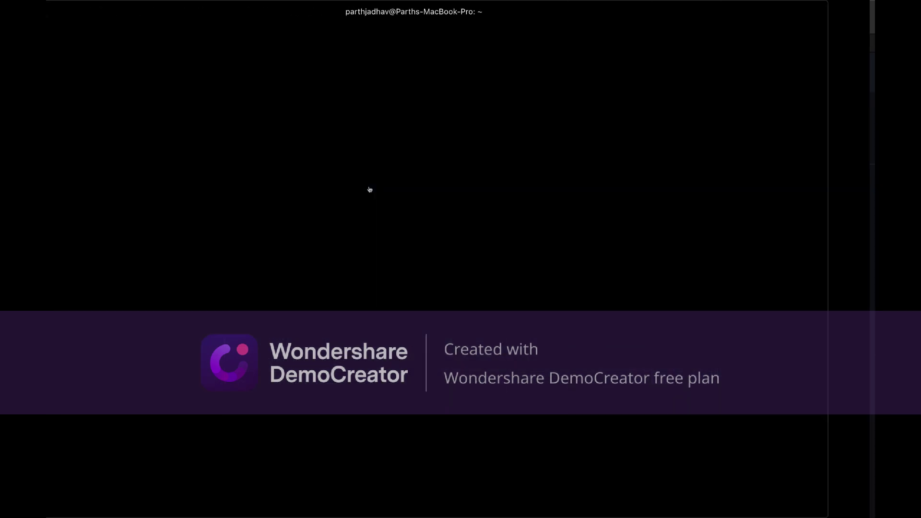
Change the terminal's working directory to Desktop with cd Desktop.
type("cd Des")
key("Tab")
key("Return")
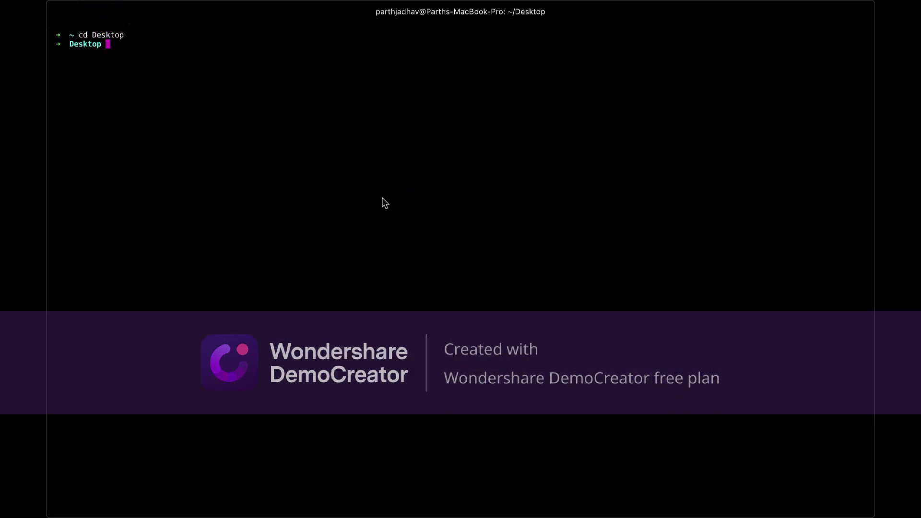
Clone the Tkinter-Designer repository with git clone and the copied URL, and change into the Tkinter-Designer folder.
type("git clone")
key("super+v")
key("Return")
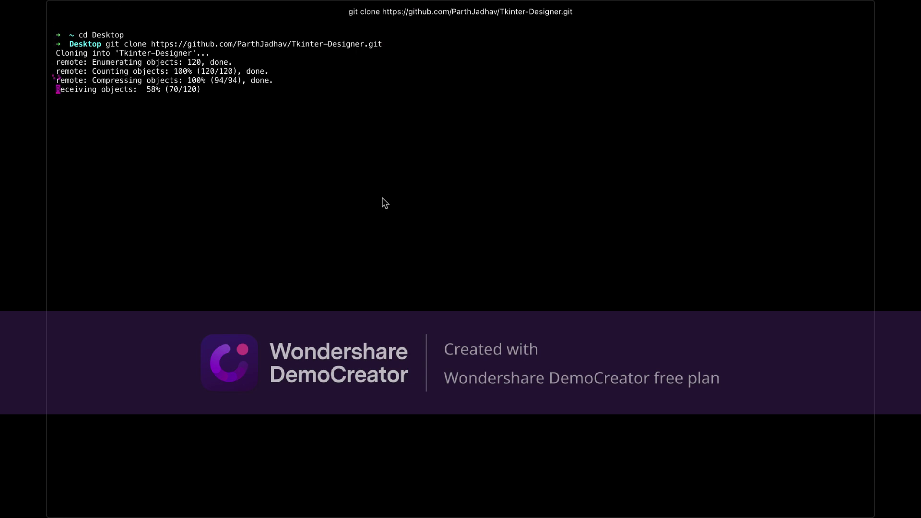
type("cd Tk")
key("Tab")
key("Return")
Launch the Tkinter Designer script from the cloned repository with python3.
type("python 3")
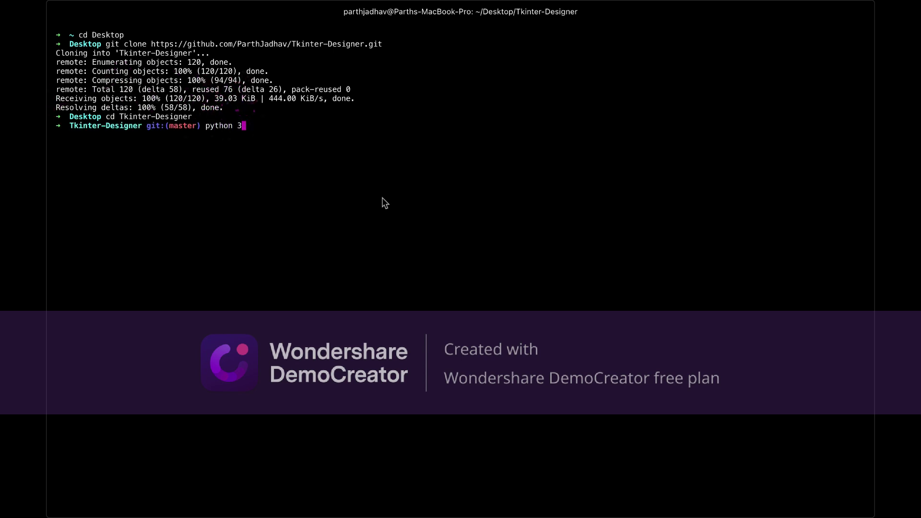
key("BackSpace")
key("BackSpace")
type("3 tk")
key("Tab")
key("Return")
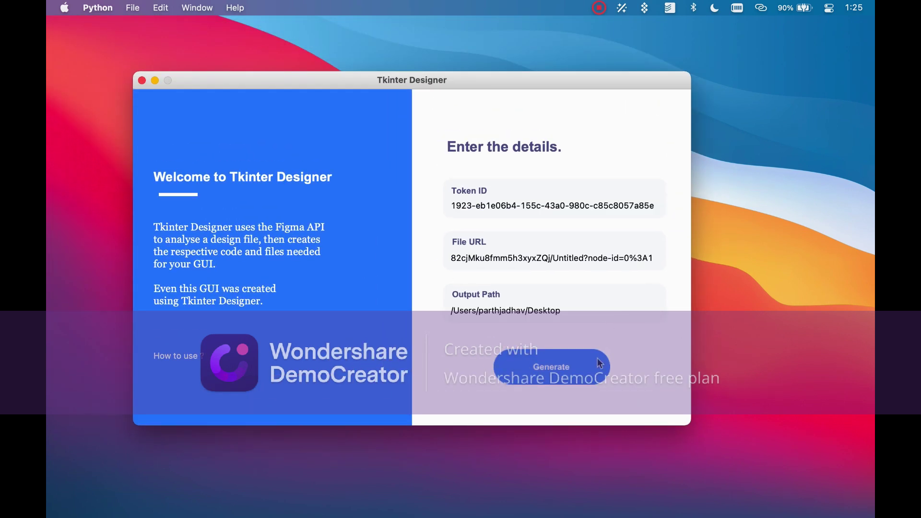
Generate the GUI code from the entered token, file URL and Desktop output path, and view the files in the generated_code folder.
left_click(565, 369)
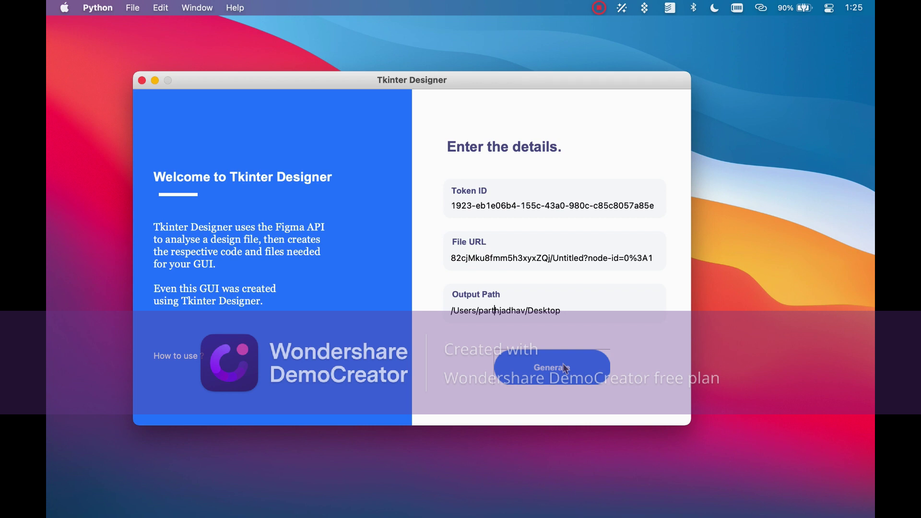
left_click(566, 368)
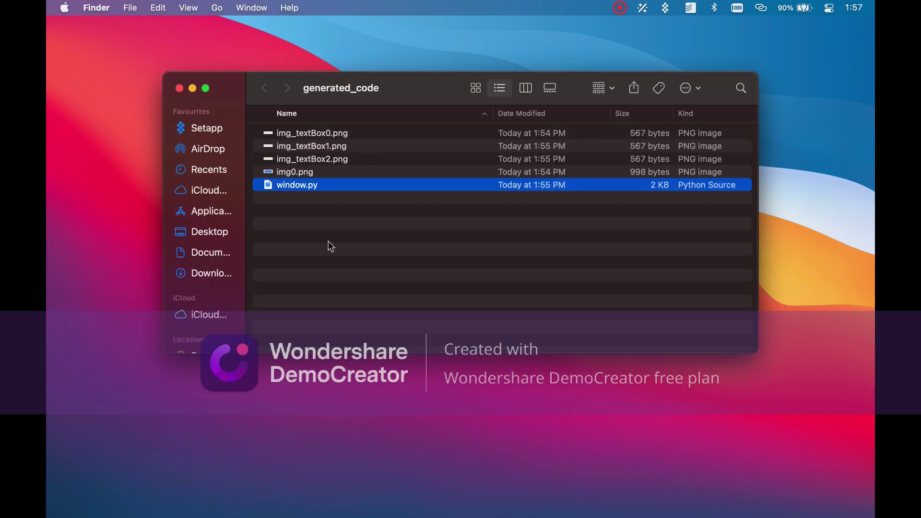
left_click(326, 239)
Switch to the terminal and change the working directory from Desktop to generated_code.
key("super+Tab")
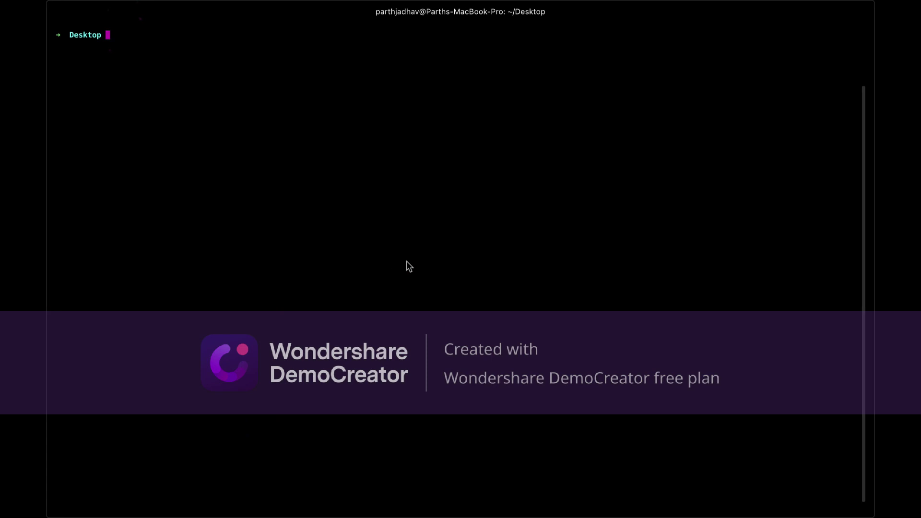
type("cd ge")
key("Tab")
key("Return")
Run the generated window.py with python3 and move its tk window toward the middle of the desktop.
type("python3 ")
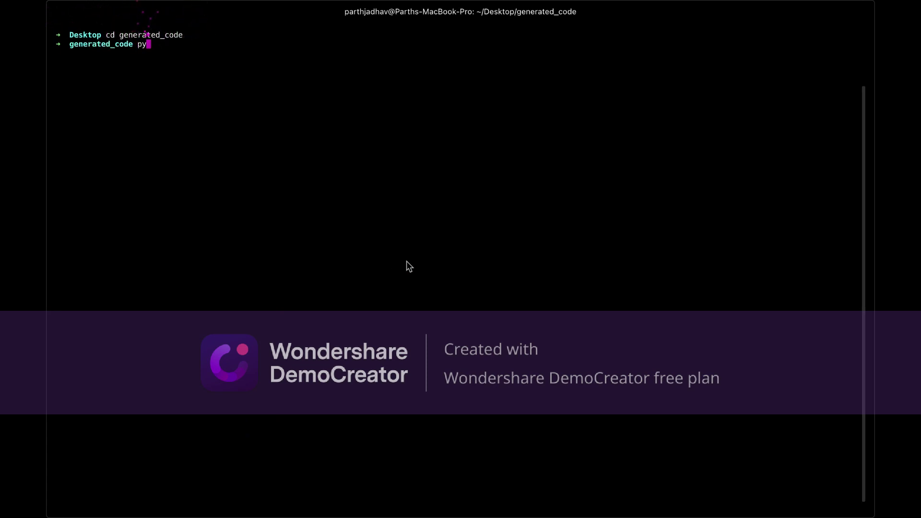
type("wind")
key("Tab")
key("Return")
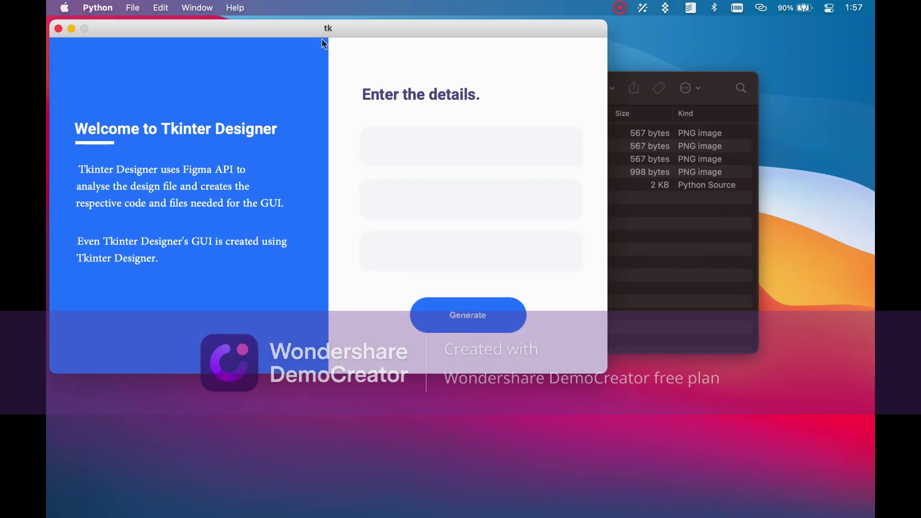
left_click_drag(322, 22, 450, 61)
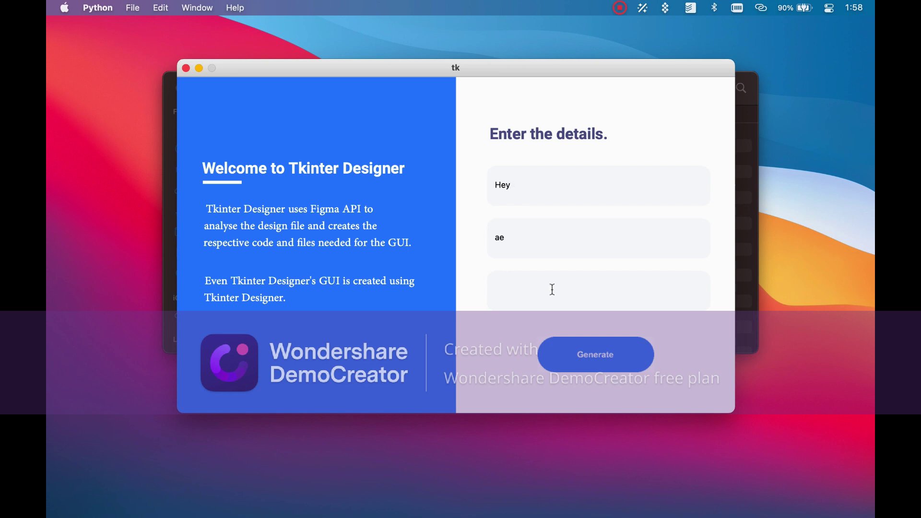
Test the tk window by entering gea in the third text field, triggering Generate and checking the terminal output.
type("gea")
left_click(596, 355)
key("ctrl+Right")
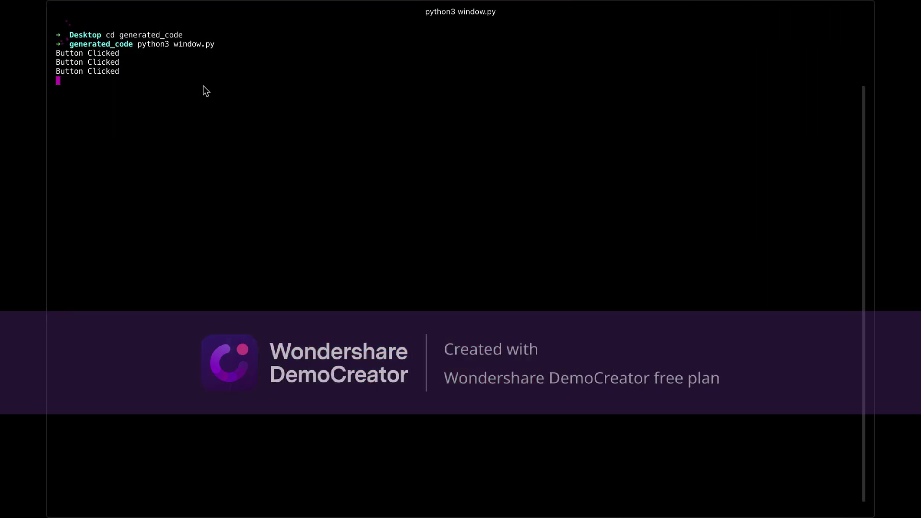
left_click_drag(65, 54, 113, 86)
Switch to window.py in PyCharm and set the height of entry0, entry1 and entry2 to 30 in their place calls.
key("ctrl+Left")
left_click_drag(317, 175, 561, 303)
left_click_drag(636, 361, 825, 441)
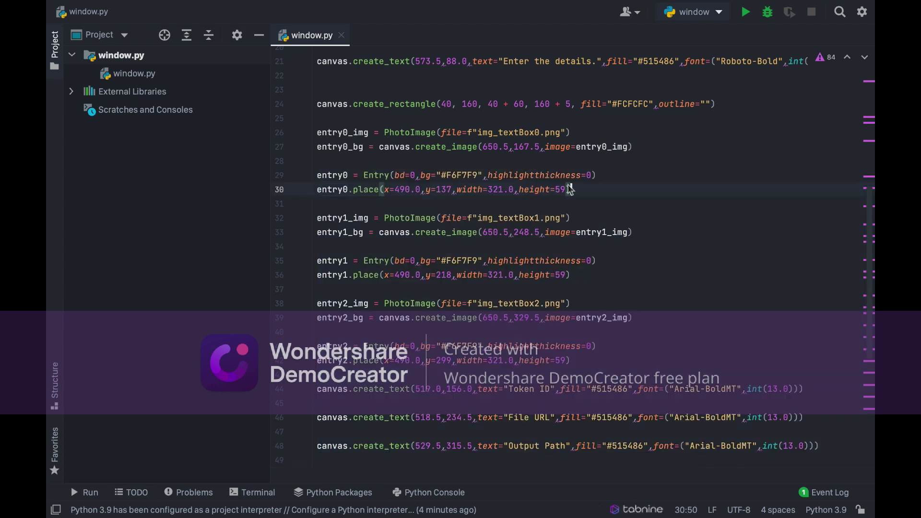
left_click(570, 190)
double_click(562, 189)
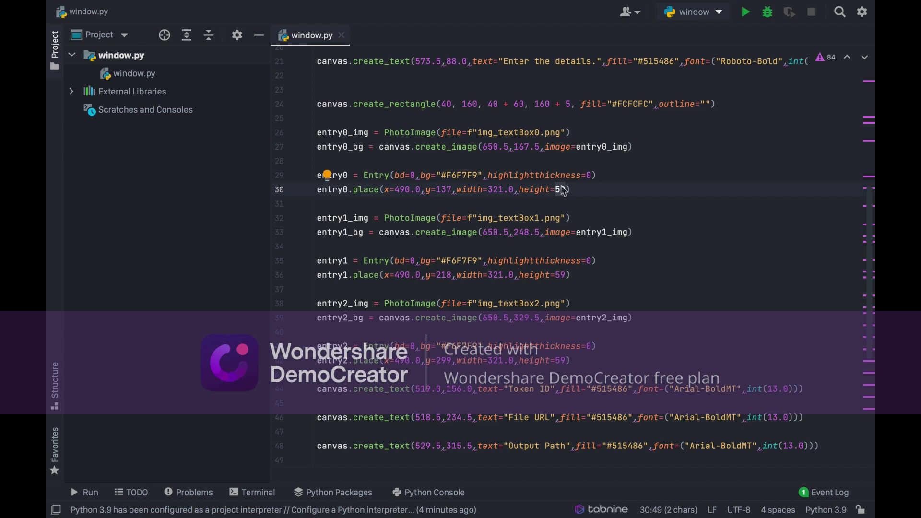
type("30")
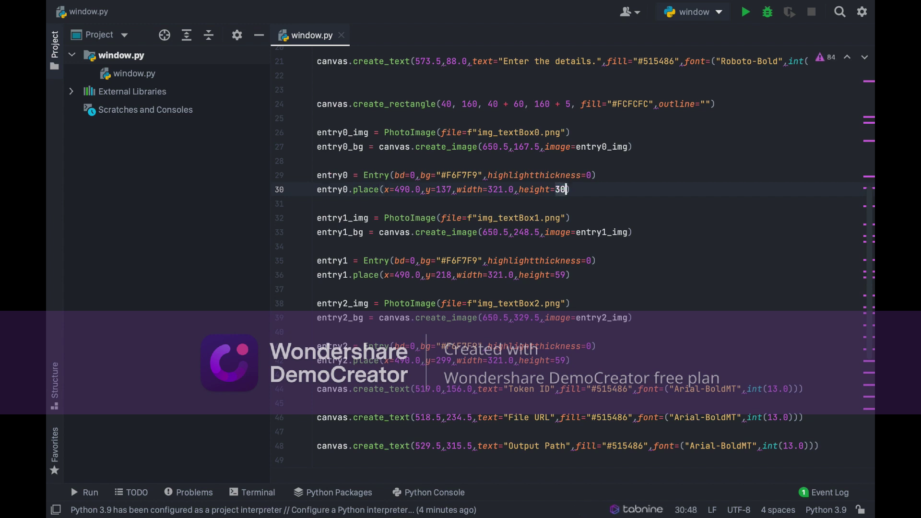
double_click(562, 275)
type("30")
double_click(563, 360)
type("30")
Change entry0's y value to 137 + 29 in its place call and copy the added offset.
left_click(452, 190)
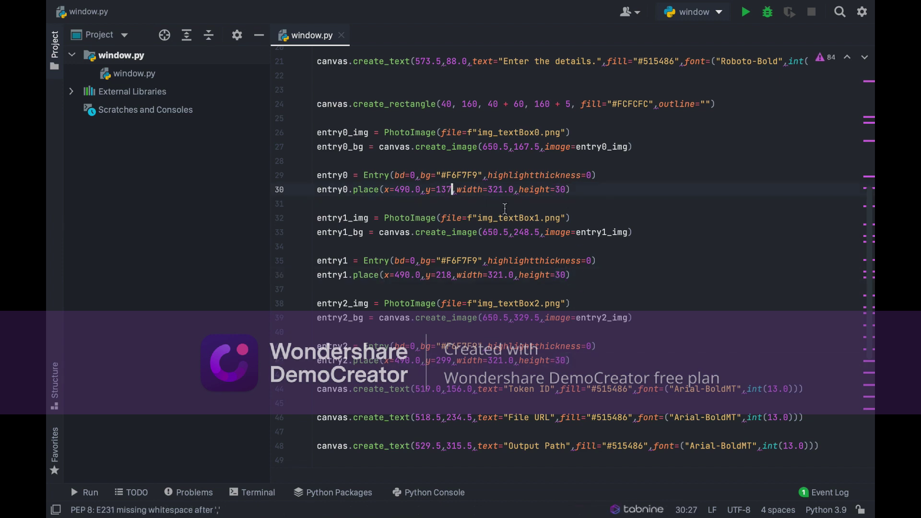
type("+")
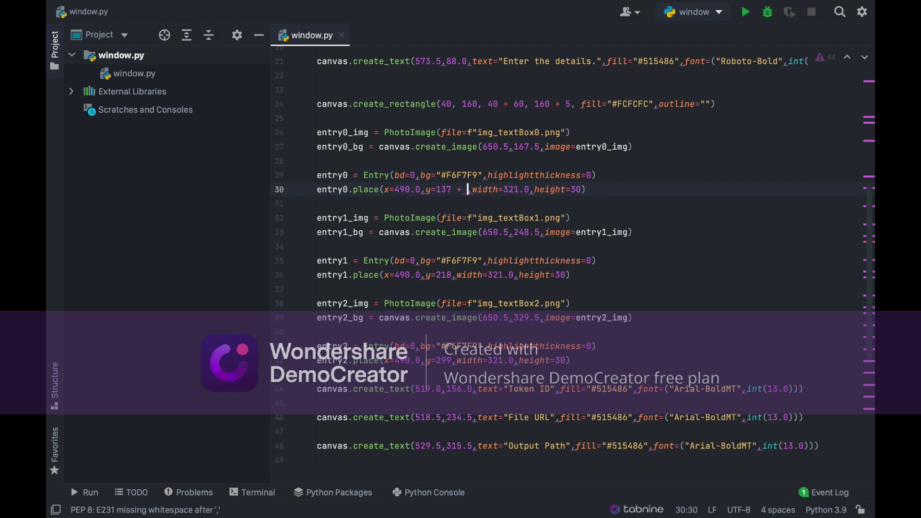
type(" 29")
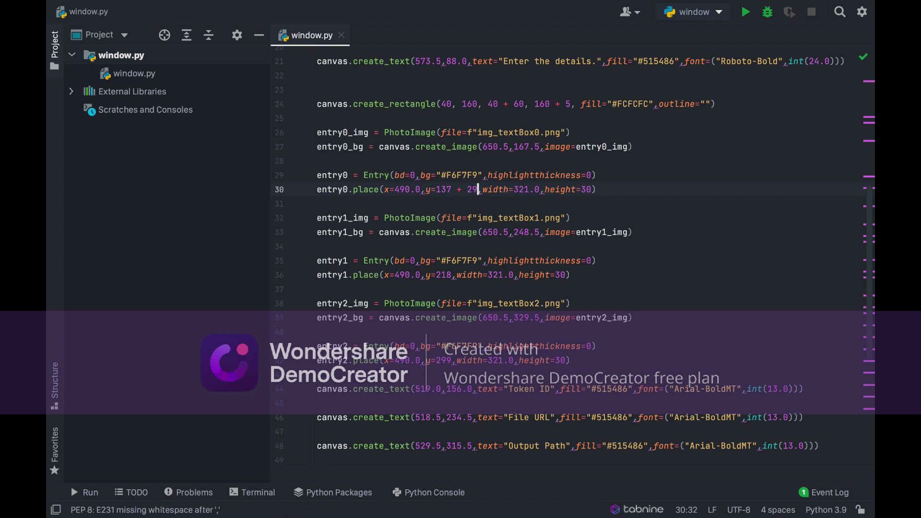
double_click(478, 190)
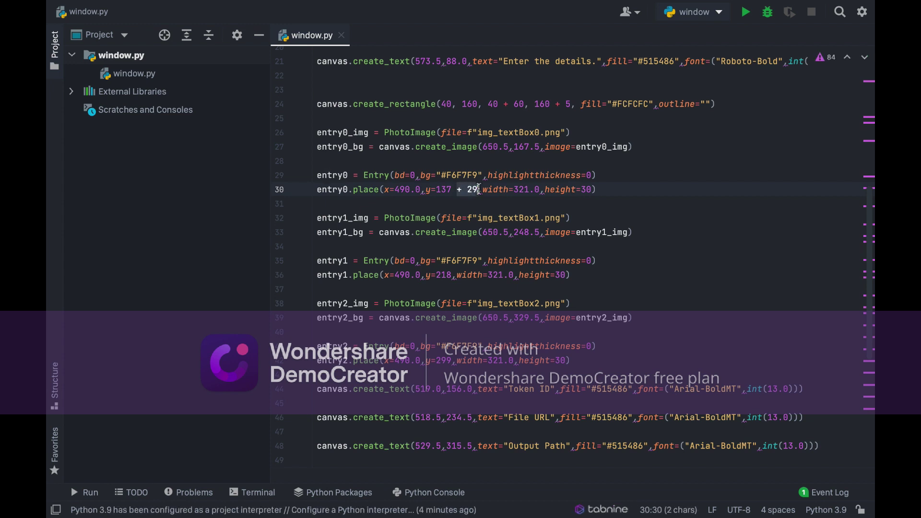
left_click_drag(479, 190, 479, 190)
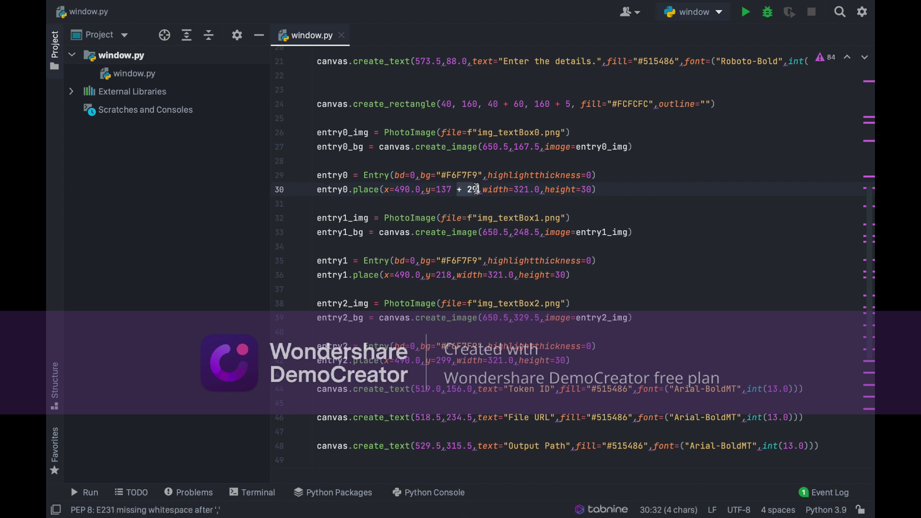
Append the copied + 29 offset to the y values of entry1 and entry2 in their place calls.
left_click(454, 276)
key("ctrl+v")
left_click(455, 362)
key("ctrl+v")
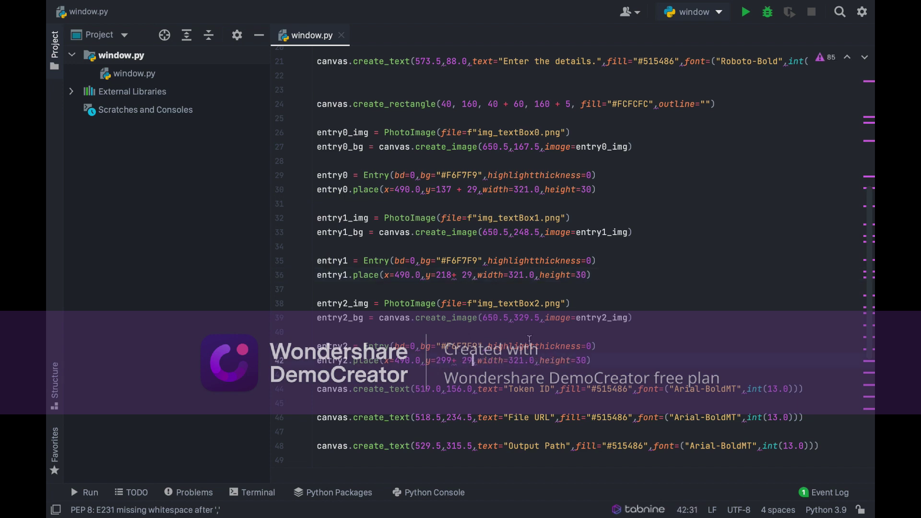
left_click(582, 361)
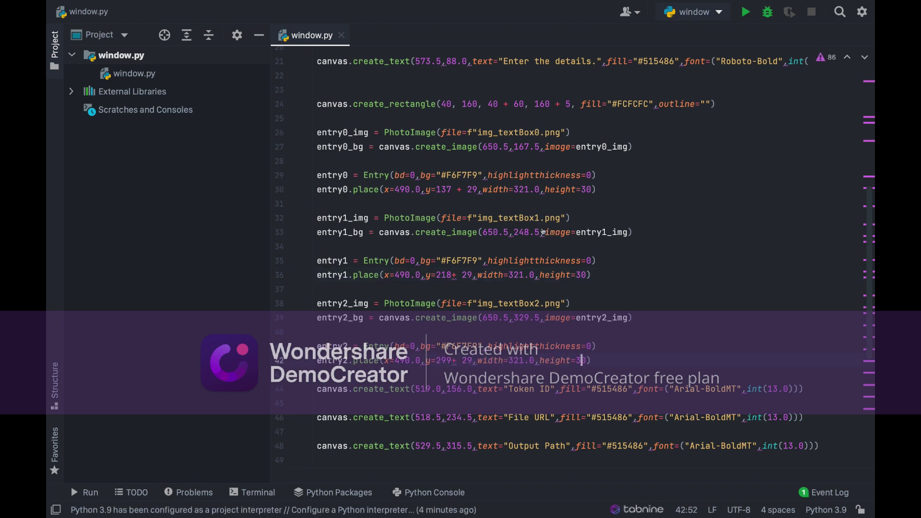
Switch to the terminal and rerun python3 window.py with the edited entry positions.
key("ctrl+Left")
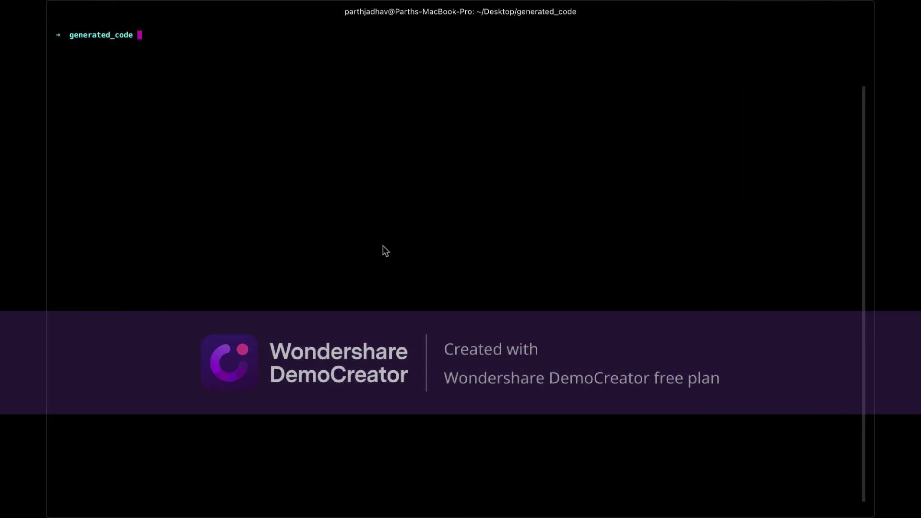
key("Up")
key("Up")
key("Return")
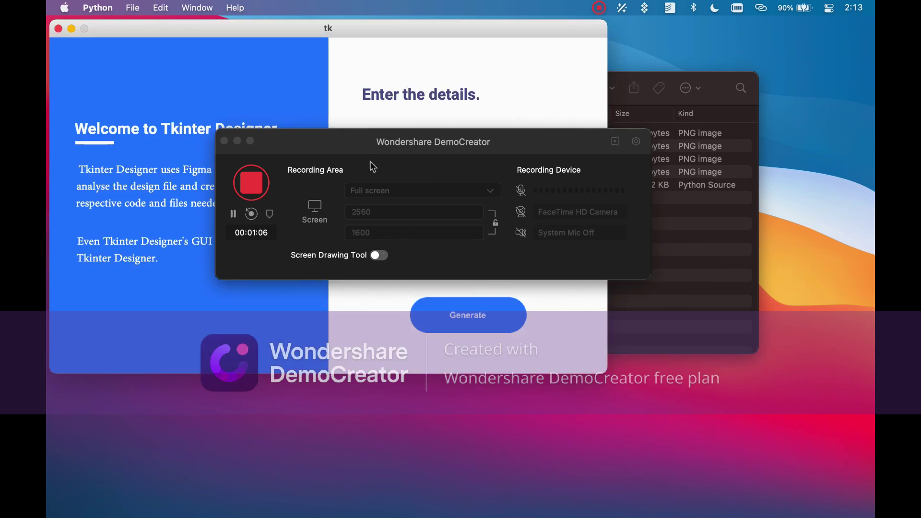
Minimise the DemoCreator recorder and move the tk window clear of the corner to check its text fields.
left_click(237, 142)
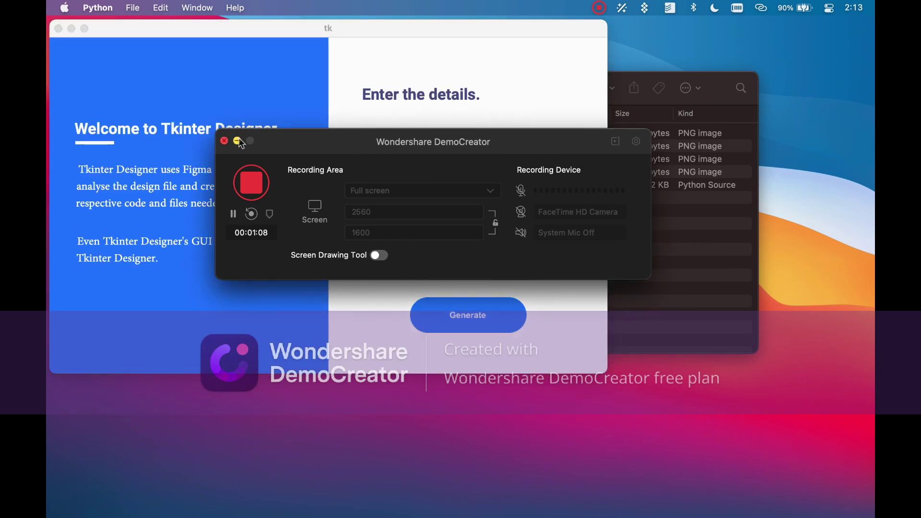
left_click(238, 142)
left_click(433, 35)
left_click(550, 217)
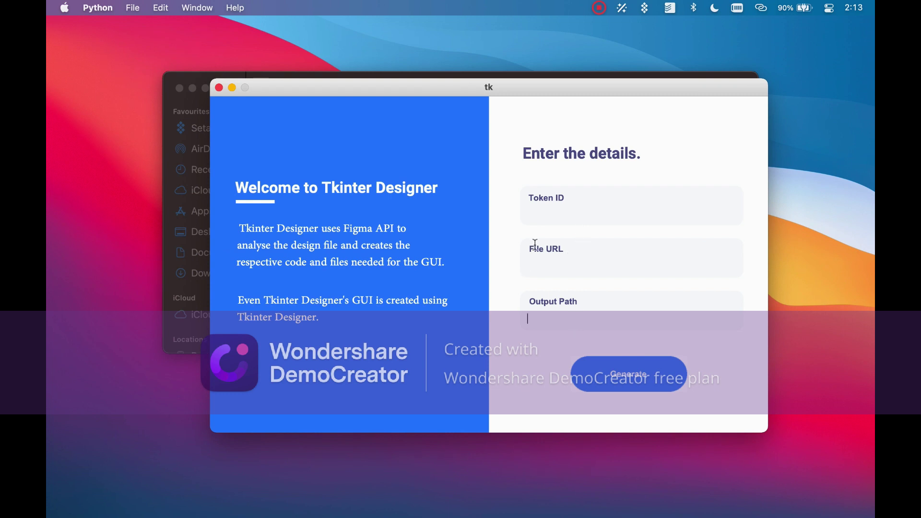